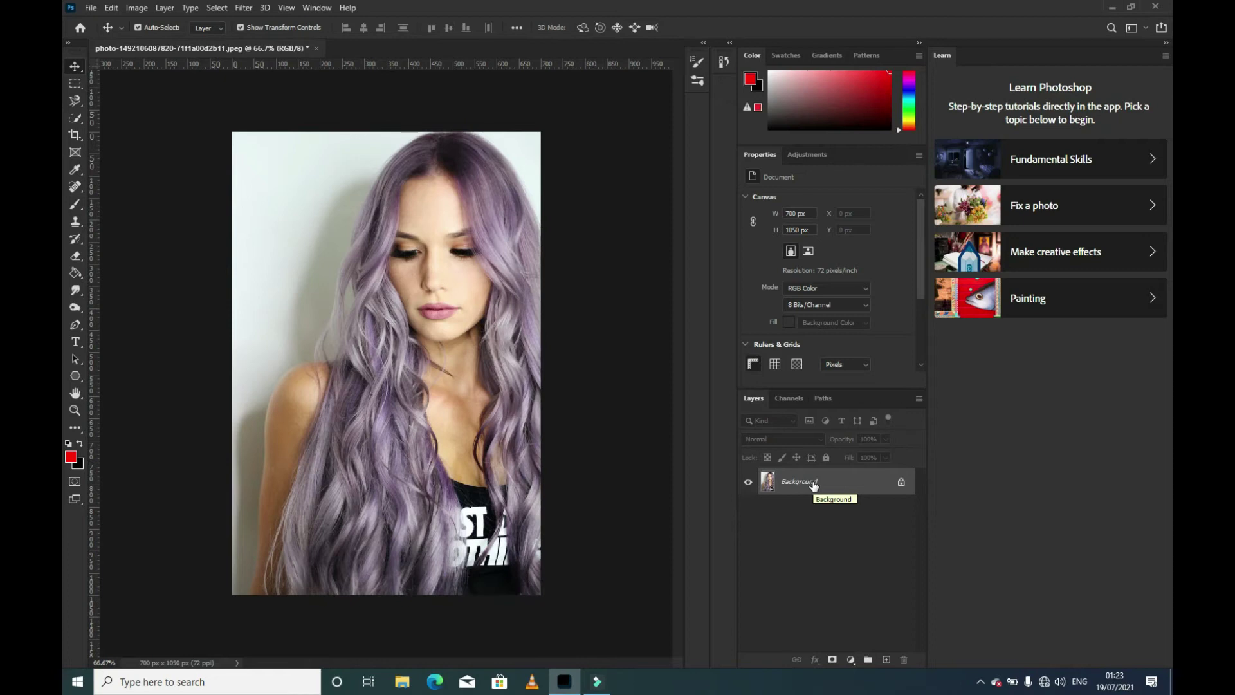
Duplicate the portrait to Layer 1 and apply Shadows/Highlights with shadows at 35%
key(ctrl+j)
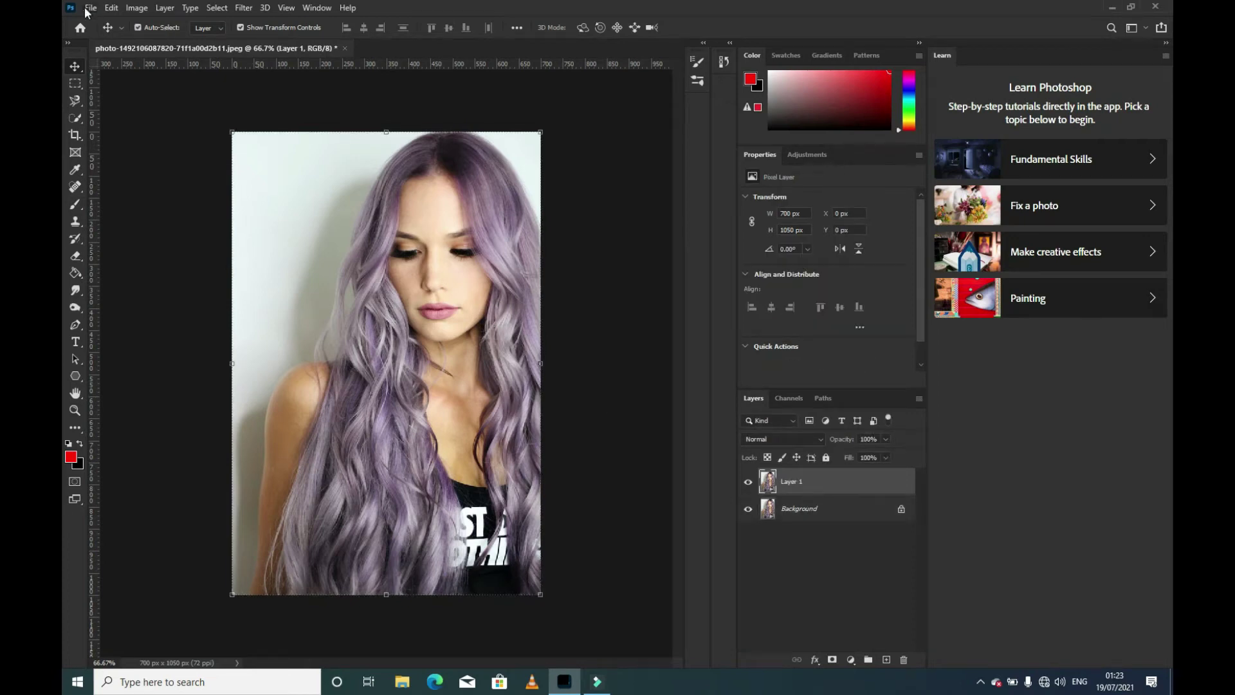
click(136, 8)
mouse_move(157, 42)
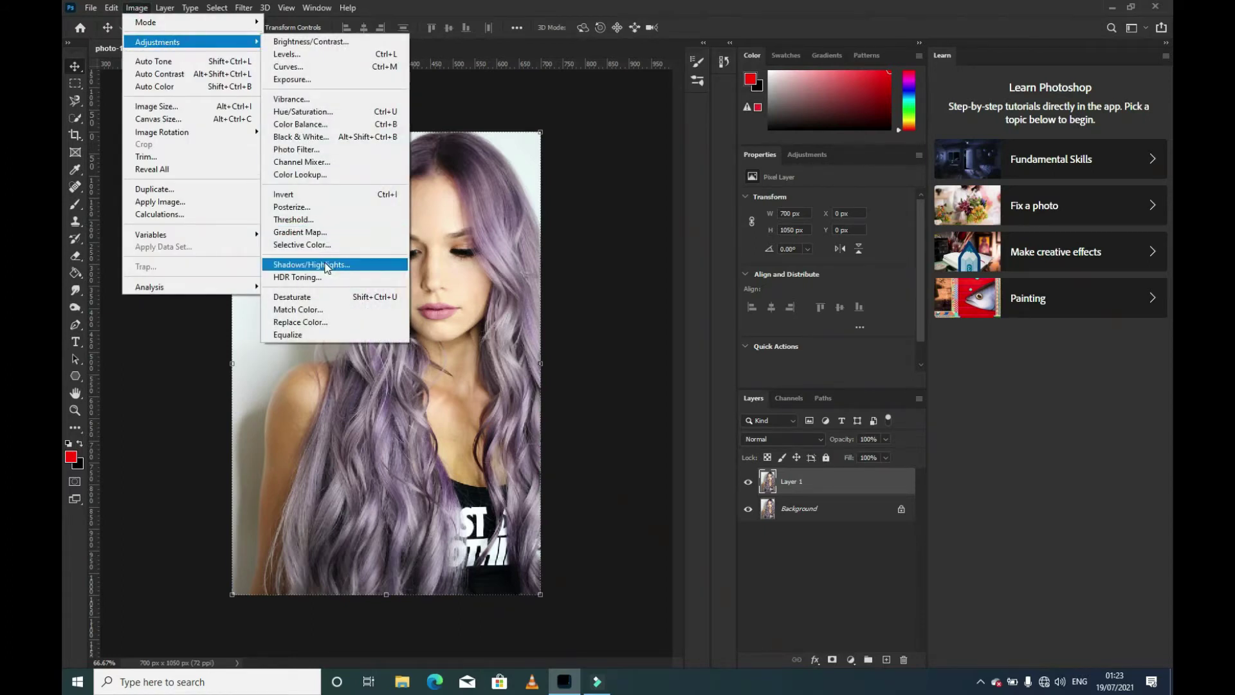
click(325, 265)
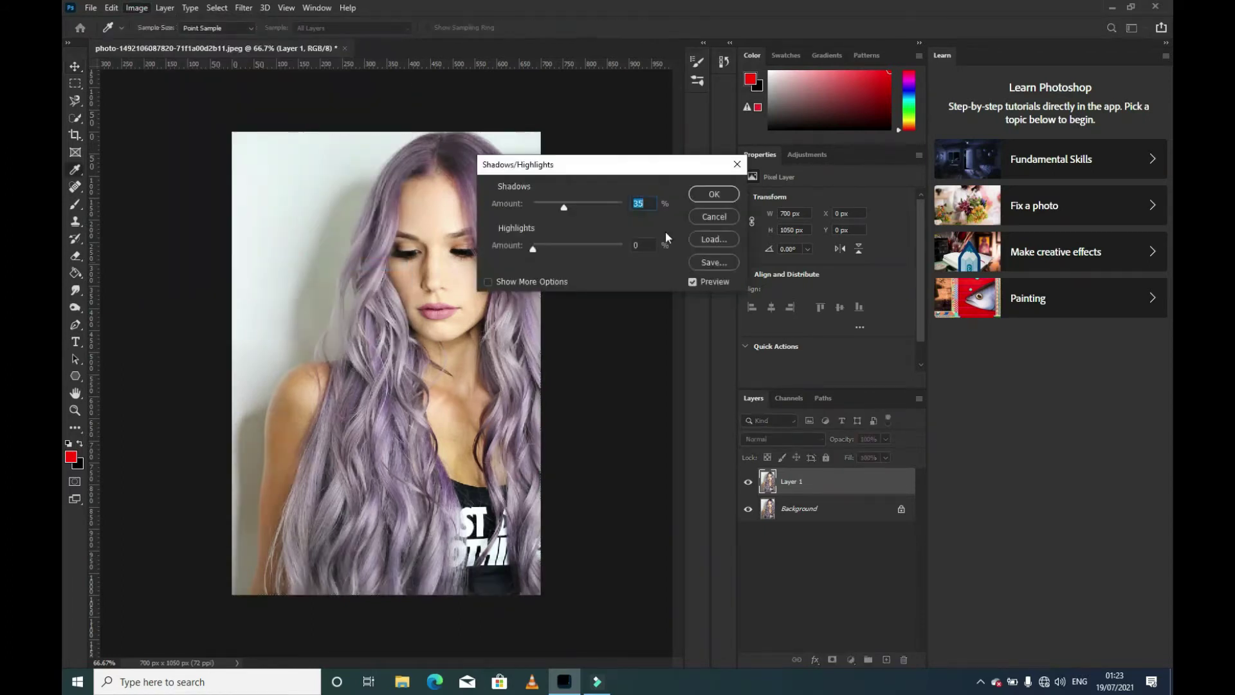
click(648, 202)
click(646, 245)
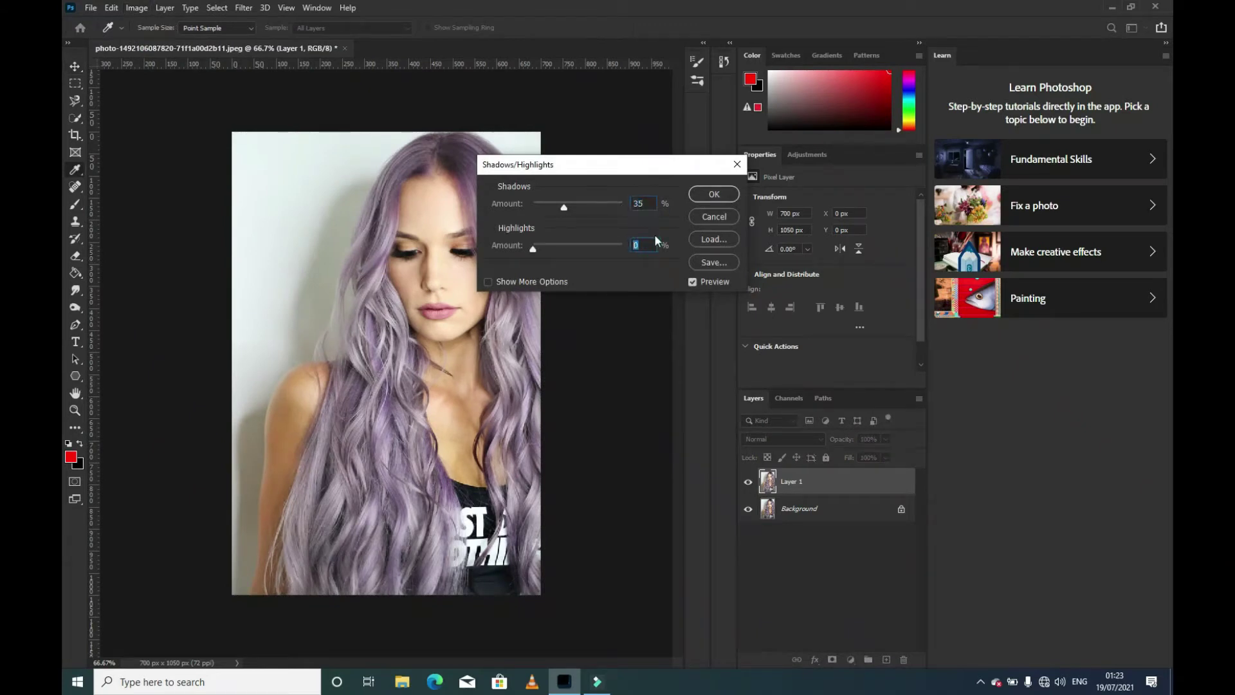
click(710, 195)
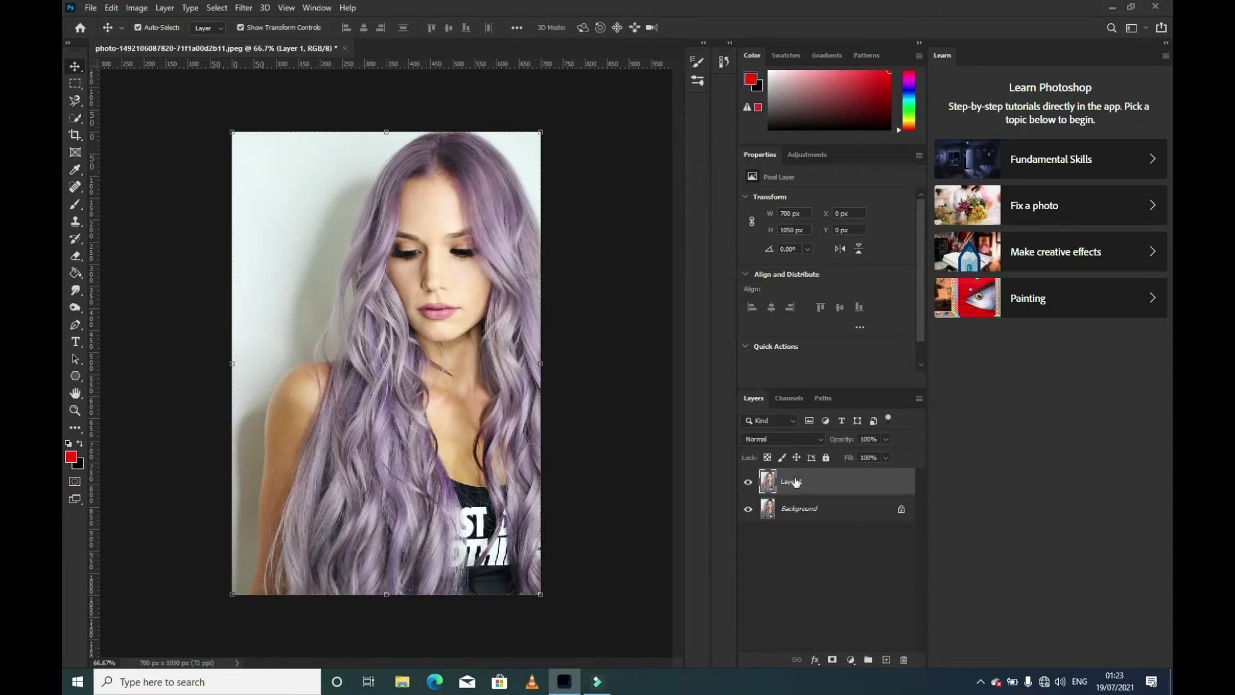
Duplicate the layer, apply High Pass at radius 2, and blend the copy as Overlay
key(ctrl+j)
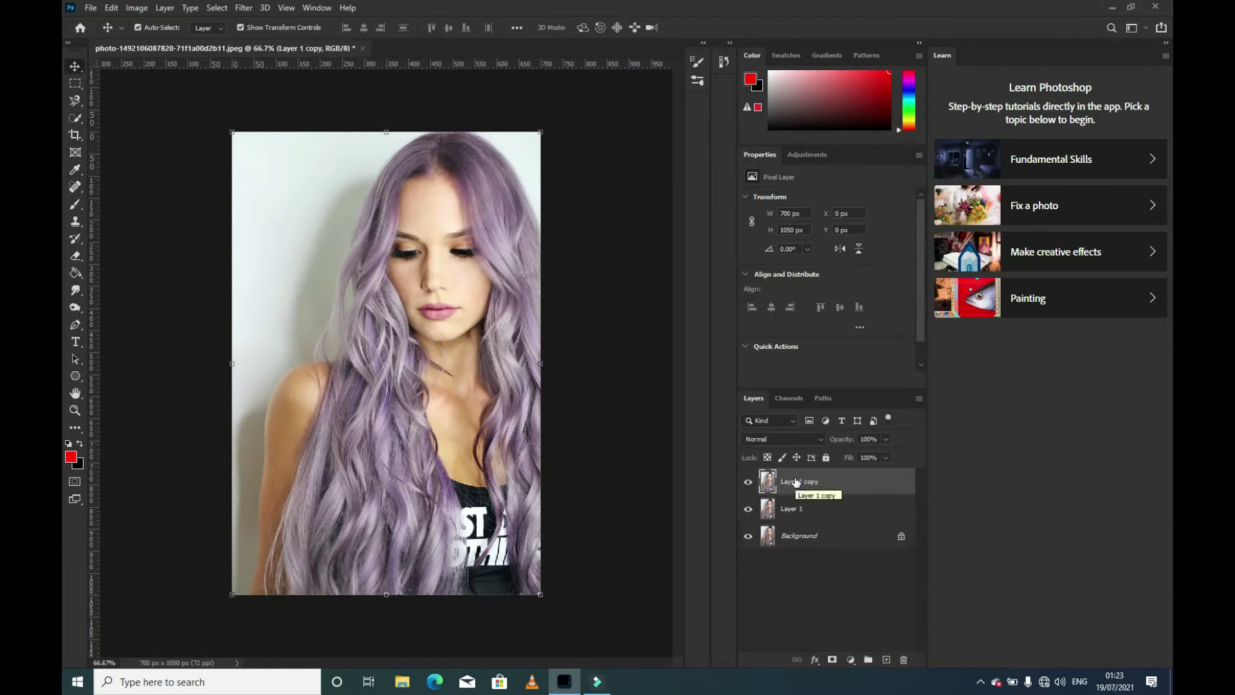
click(244, 8)
mouse_move(289, 270)
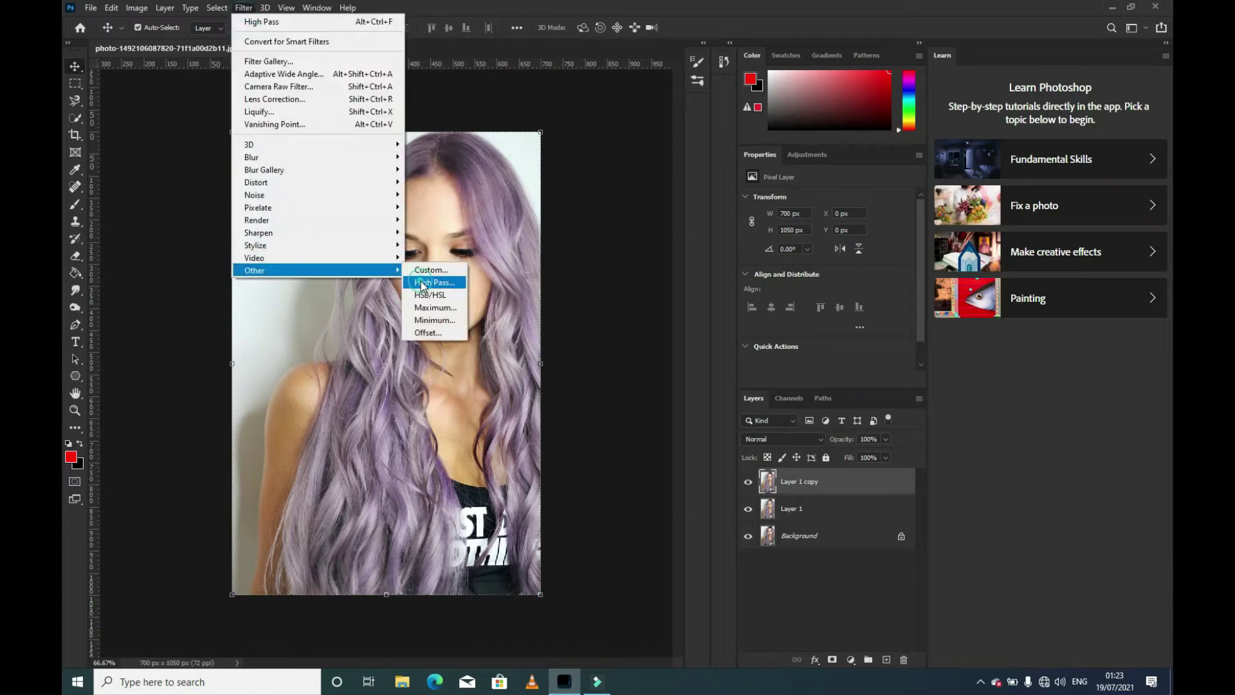
click(425, 283)
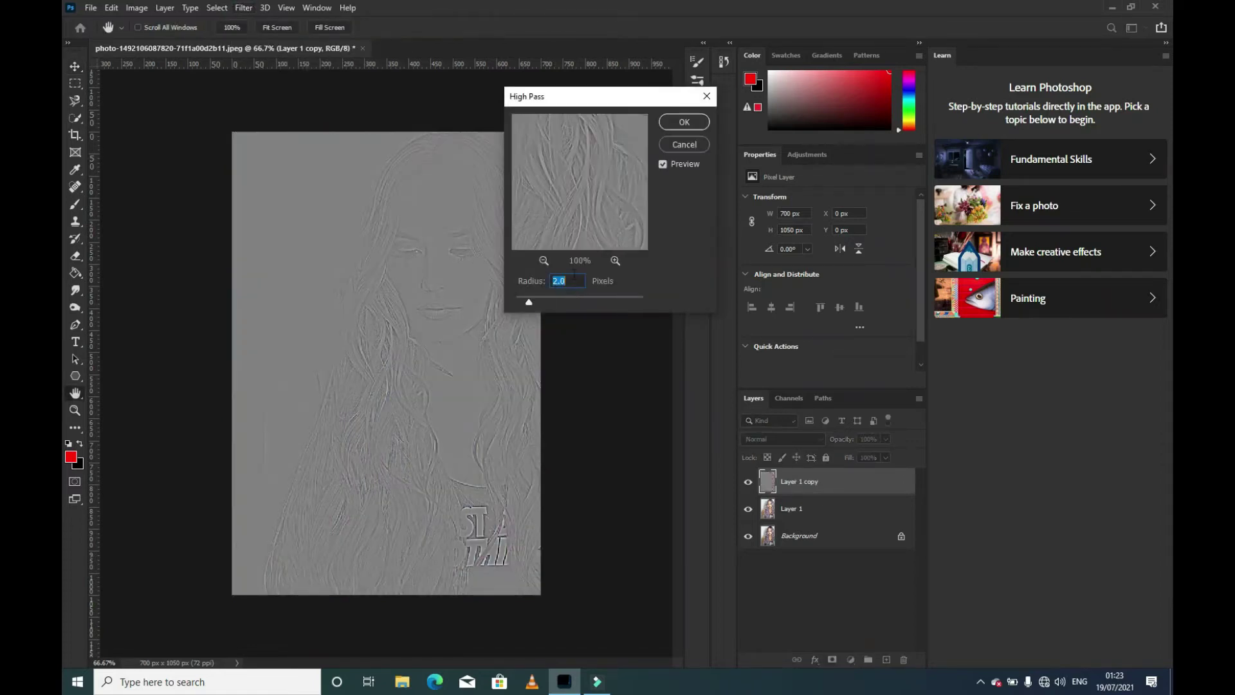
click(684, 122)
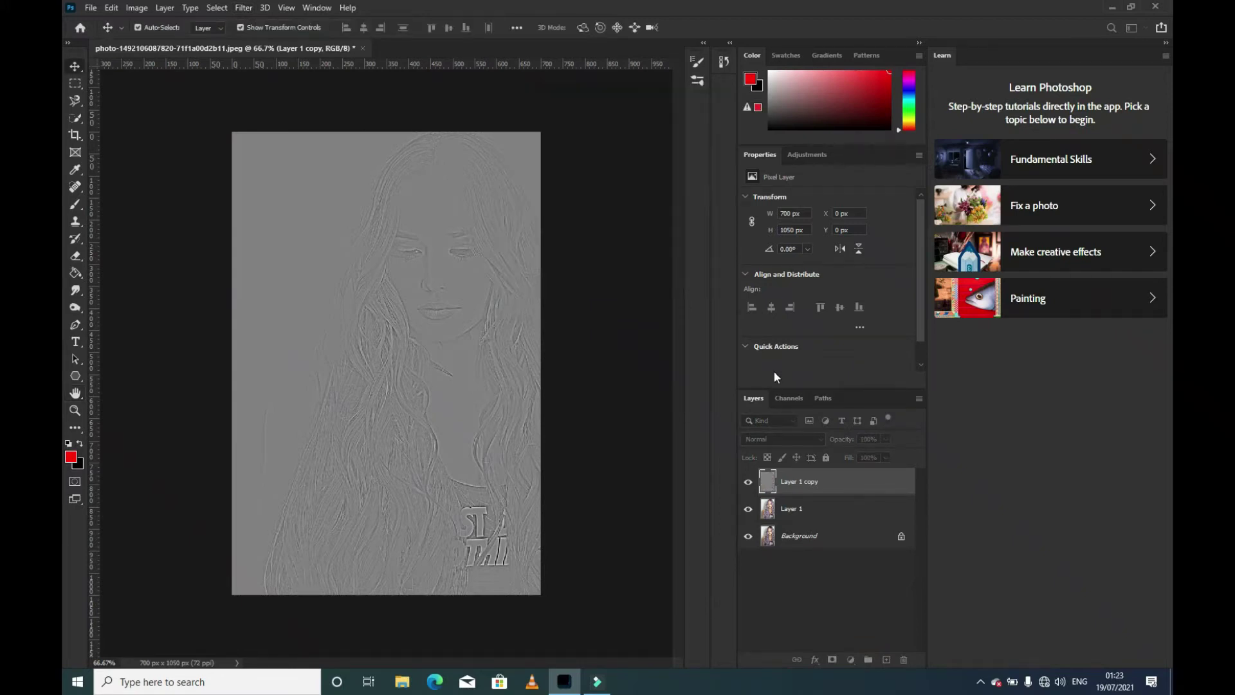
click(798, 439)
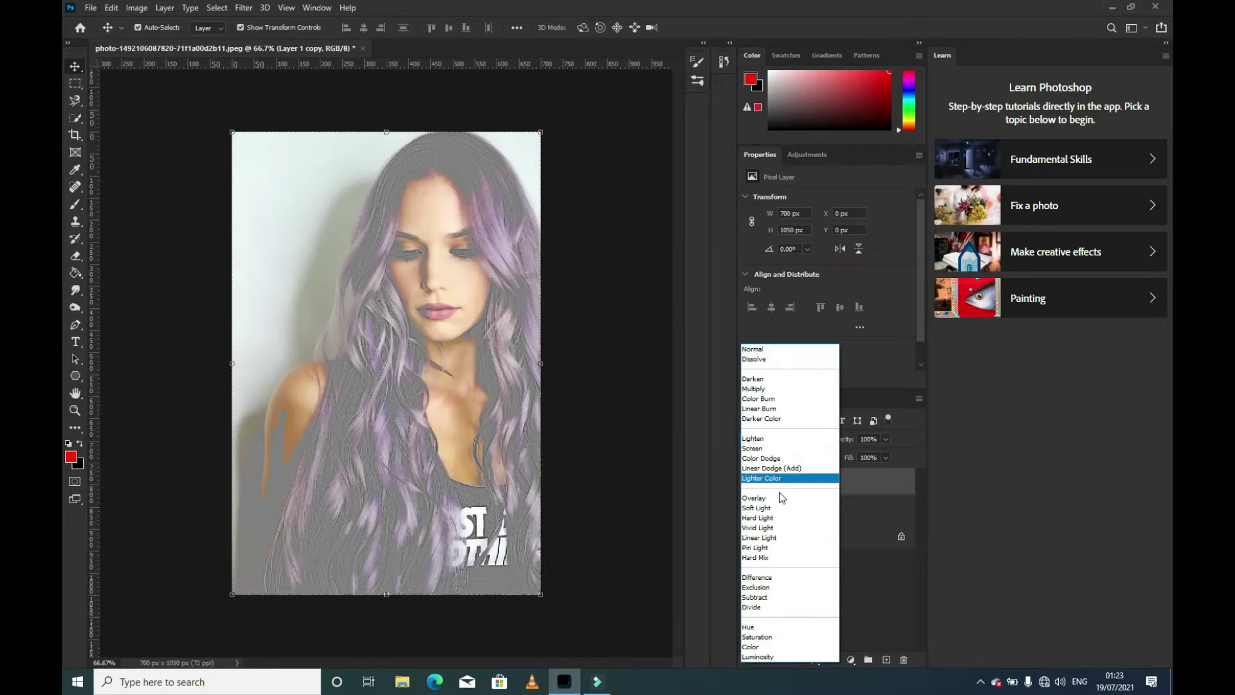
click(779, 498)
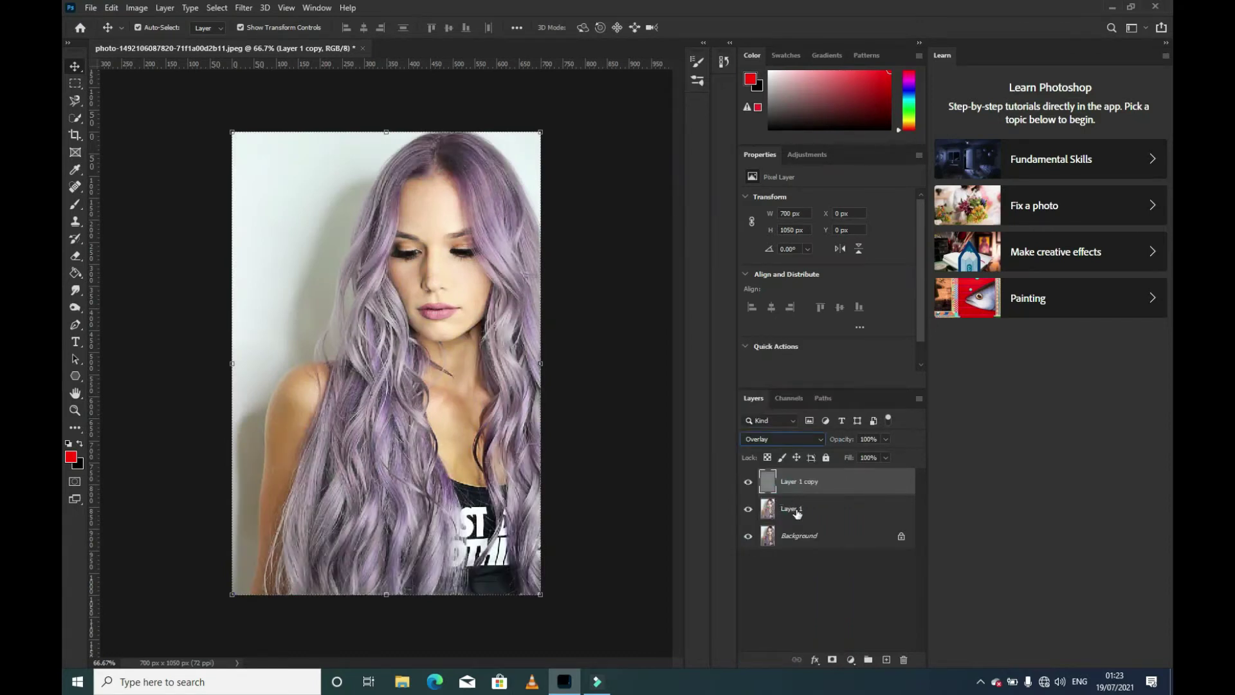
Merge the Overlay high-pass copy with Layer 1 into one layer
ctrl+click(797, 510)
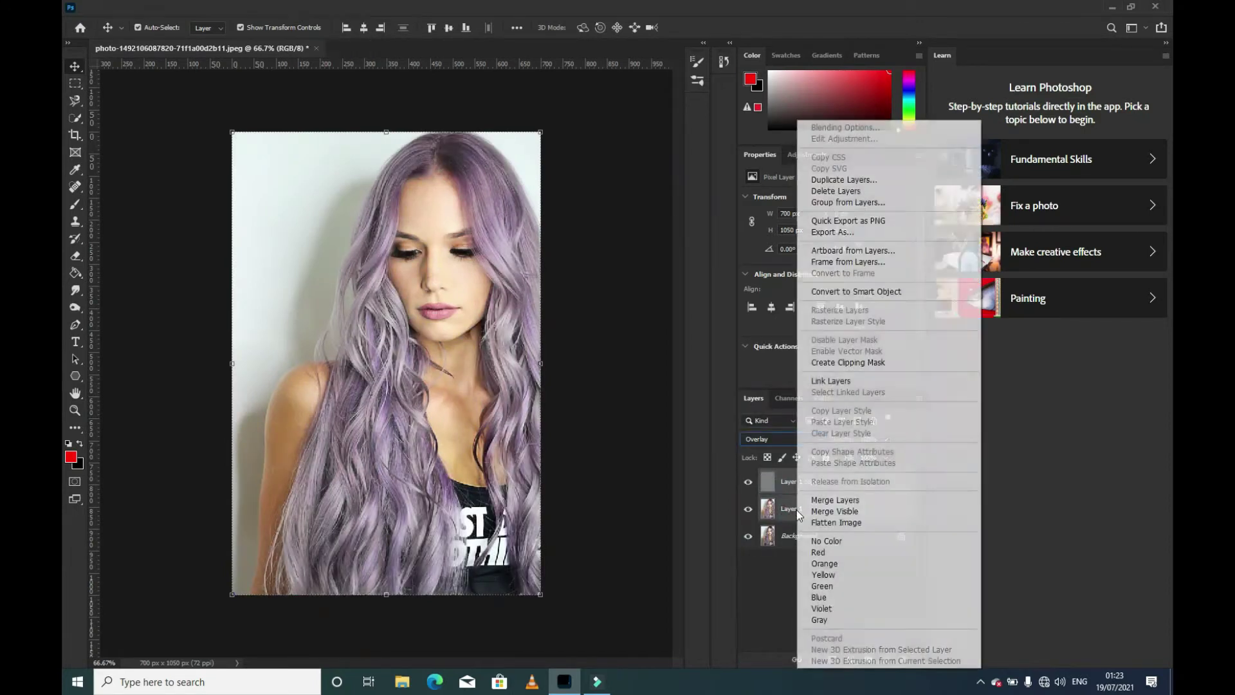
right_click(807, 510)
click(821, 500)
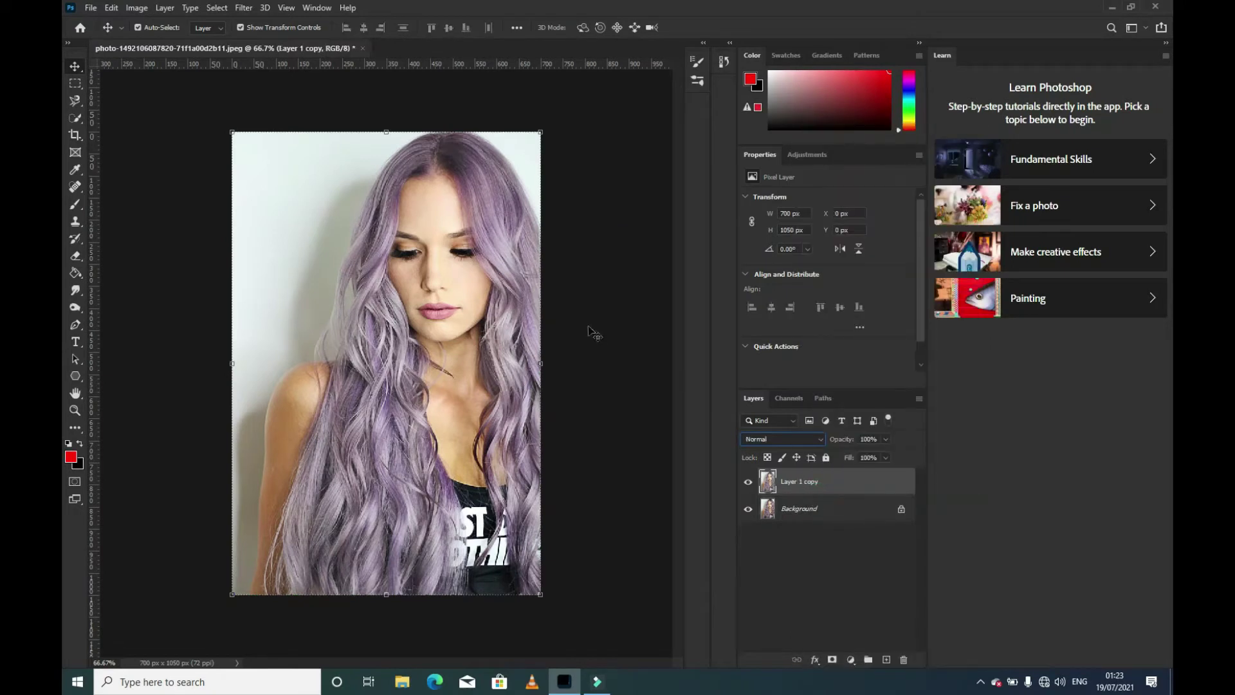
Apply Unsharp Mask with amount 100, radius 2.0 and threshold 0 to Layer 1 copy
click(244, 8)
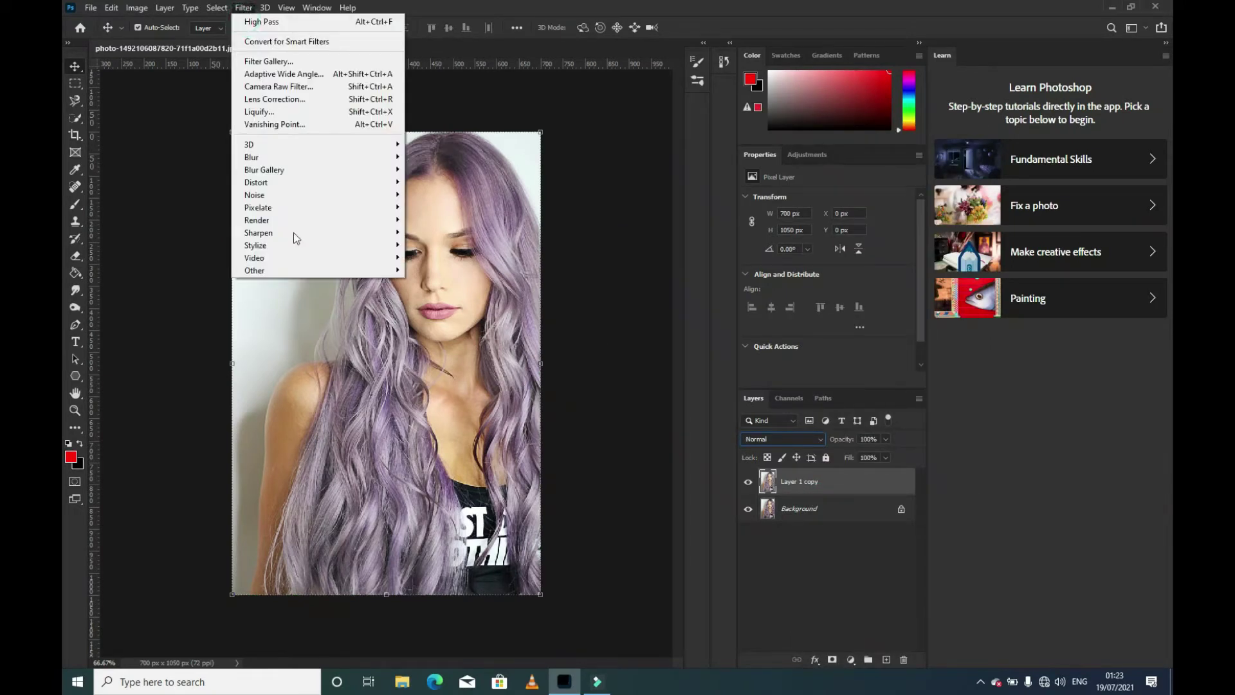
mouse_move(258, 233)
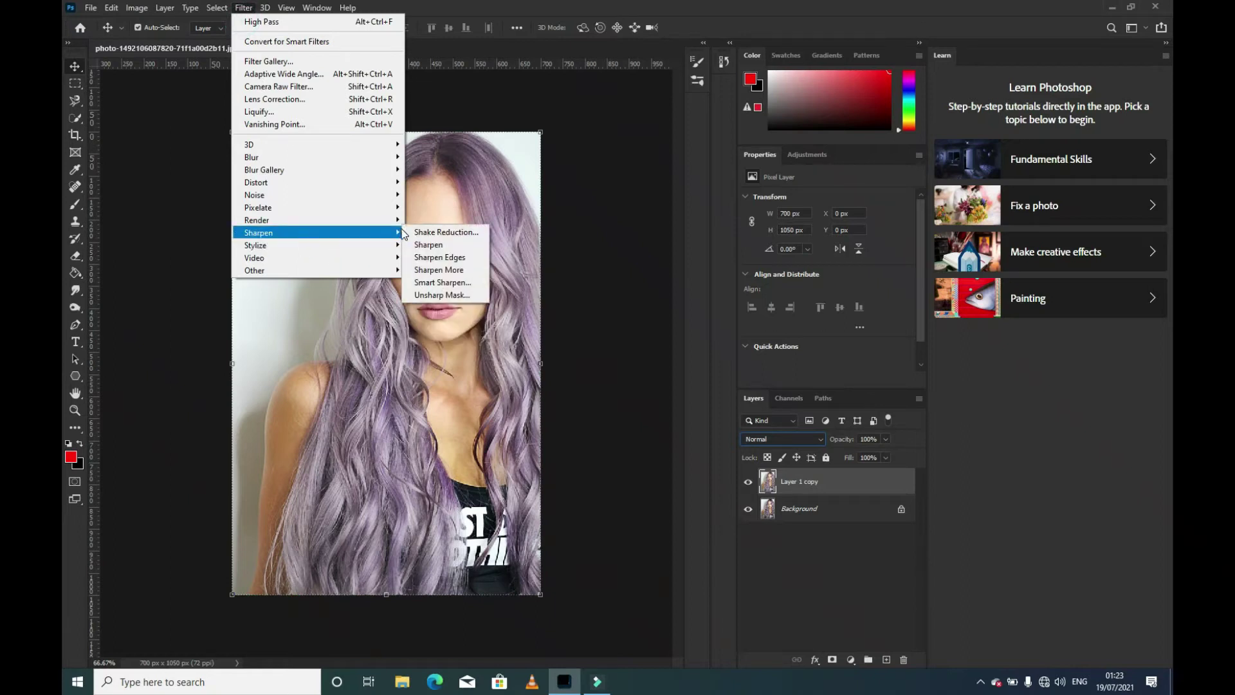
click(422, 291)
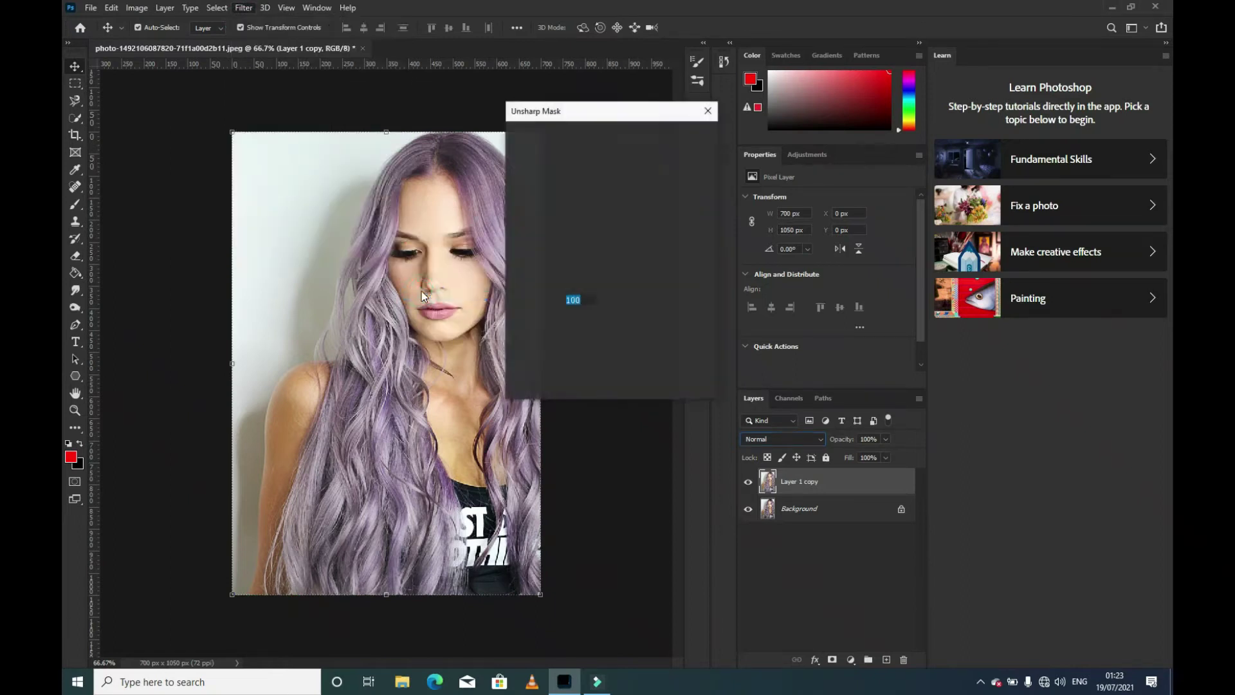
click(579, 300)
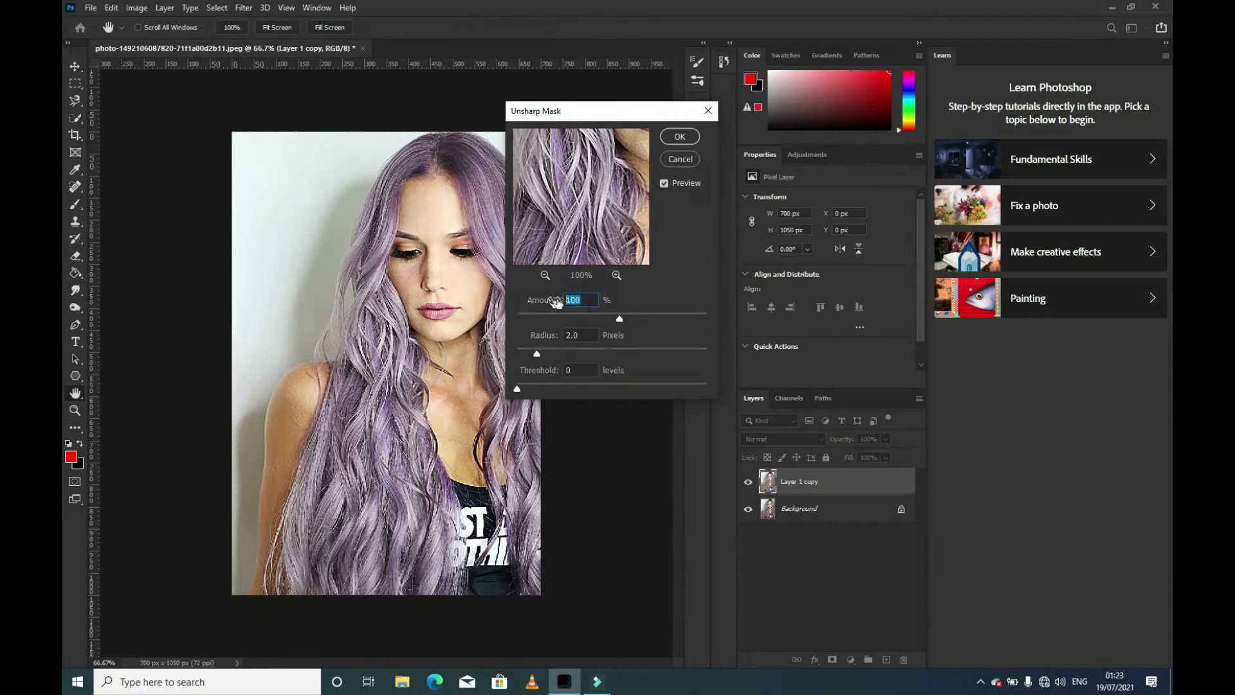
click(576, 335)
click(579, 300)
text(100)
click(680, 137)
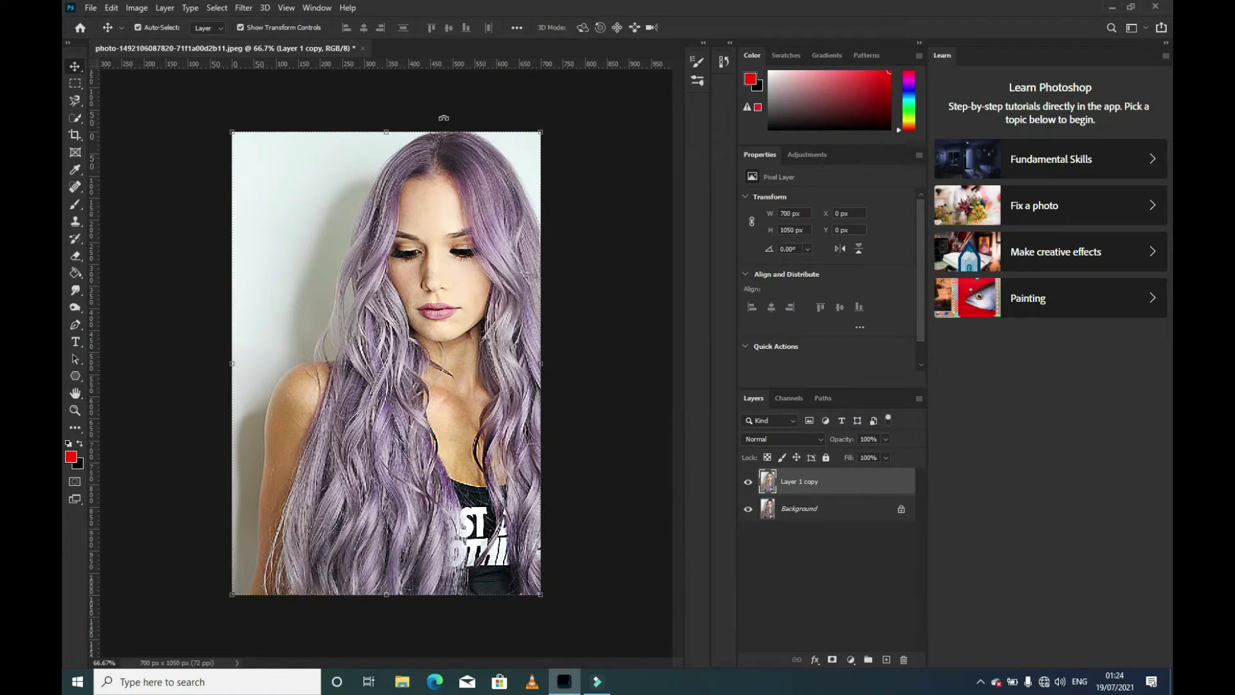
click(243, 8)
mouse_move(289, 245)
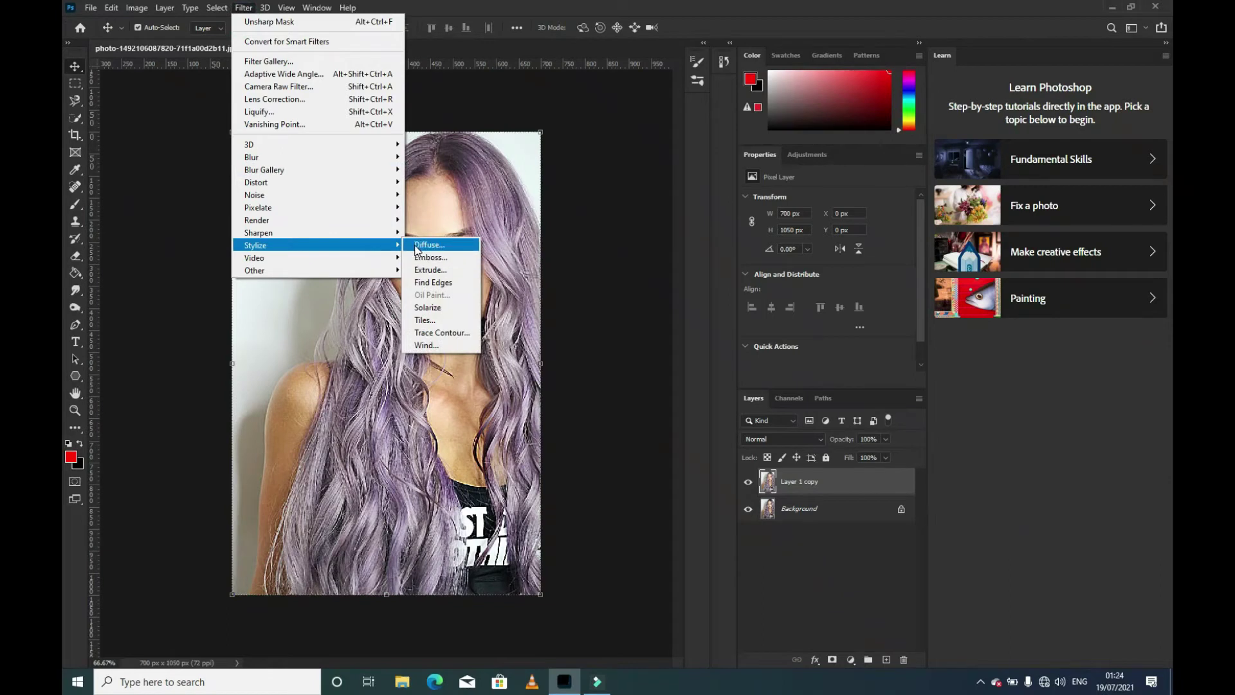
Apply the Diffuse filter in Anisotropic mode for a painterly softness
click(416, 247)
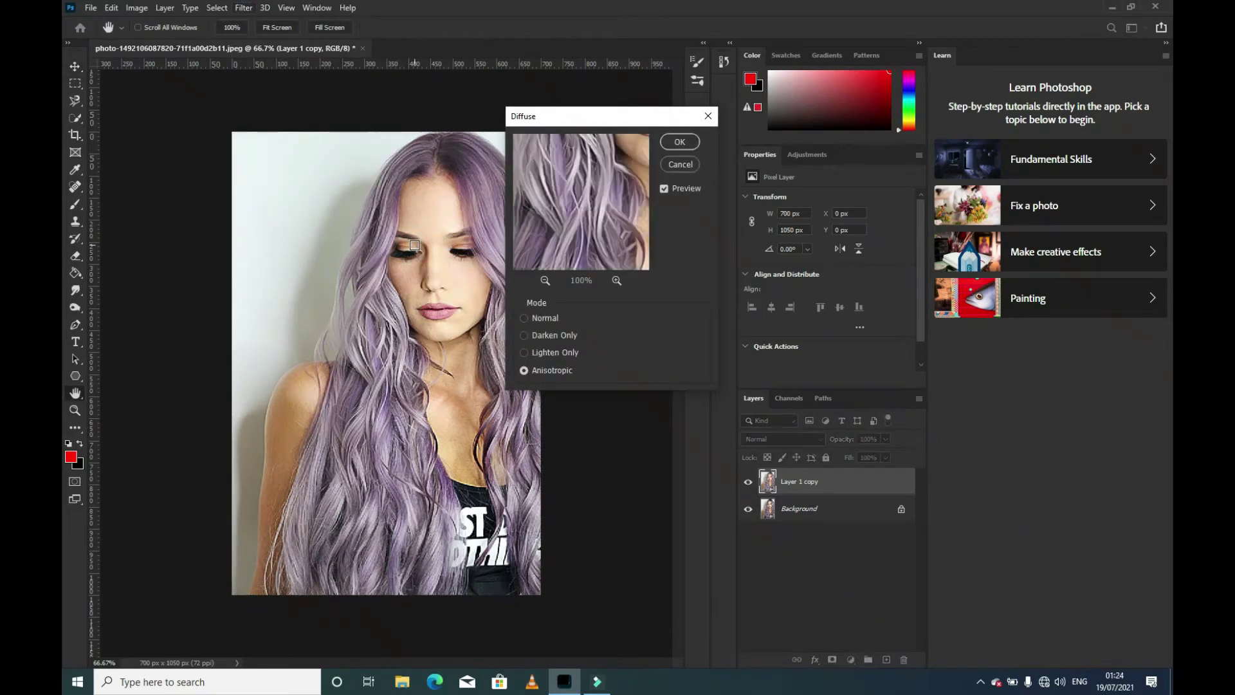
click(525, 371)
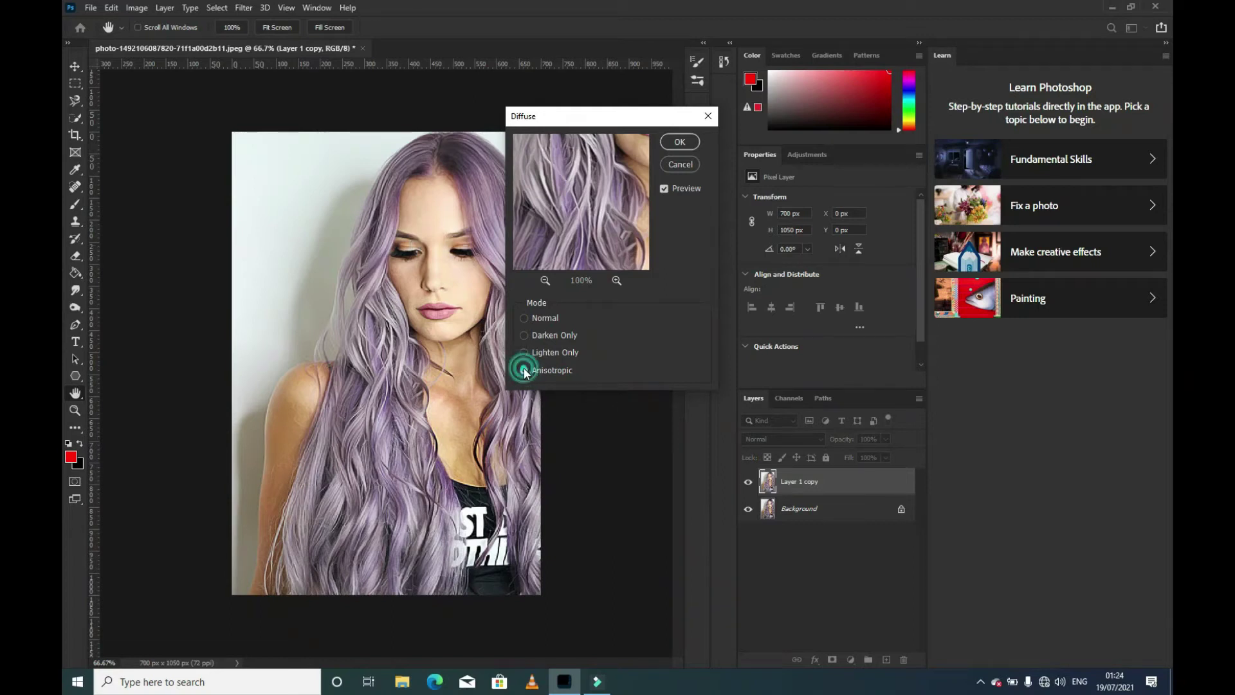
click(674, 141)
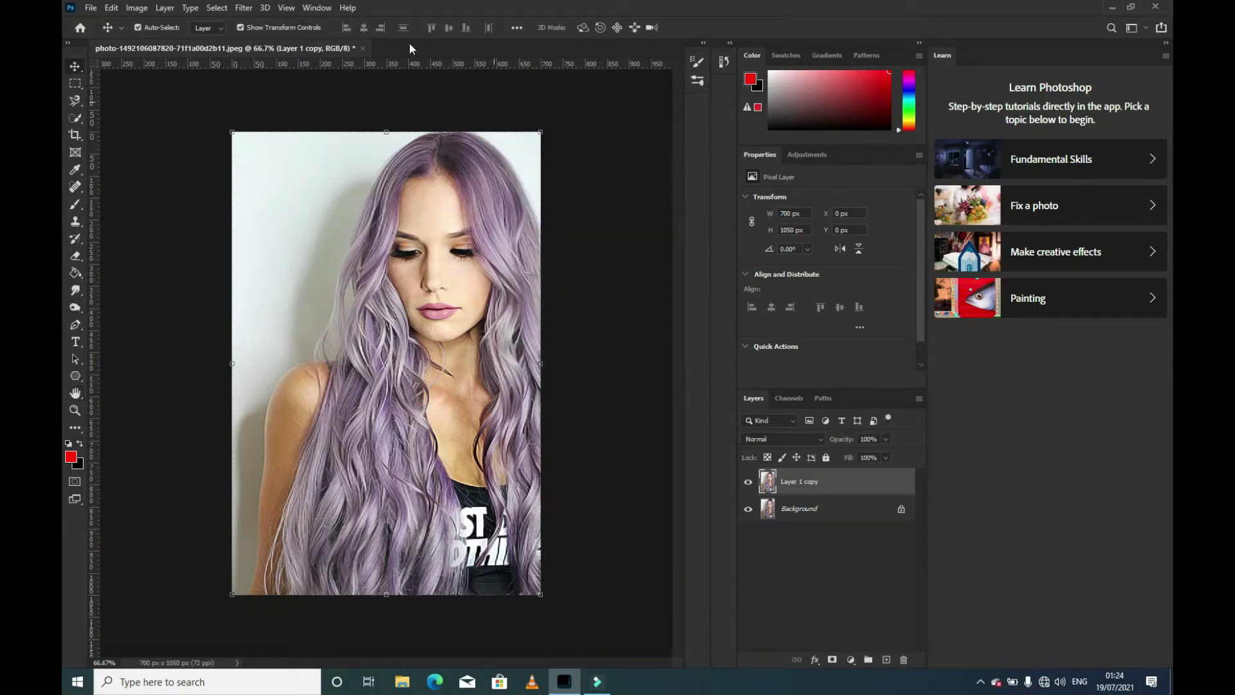
click(244, 8)
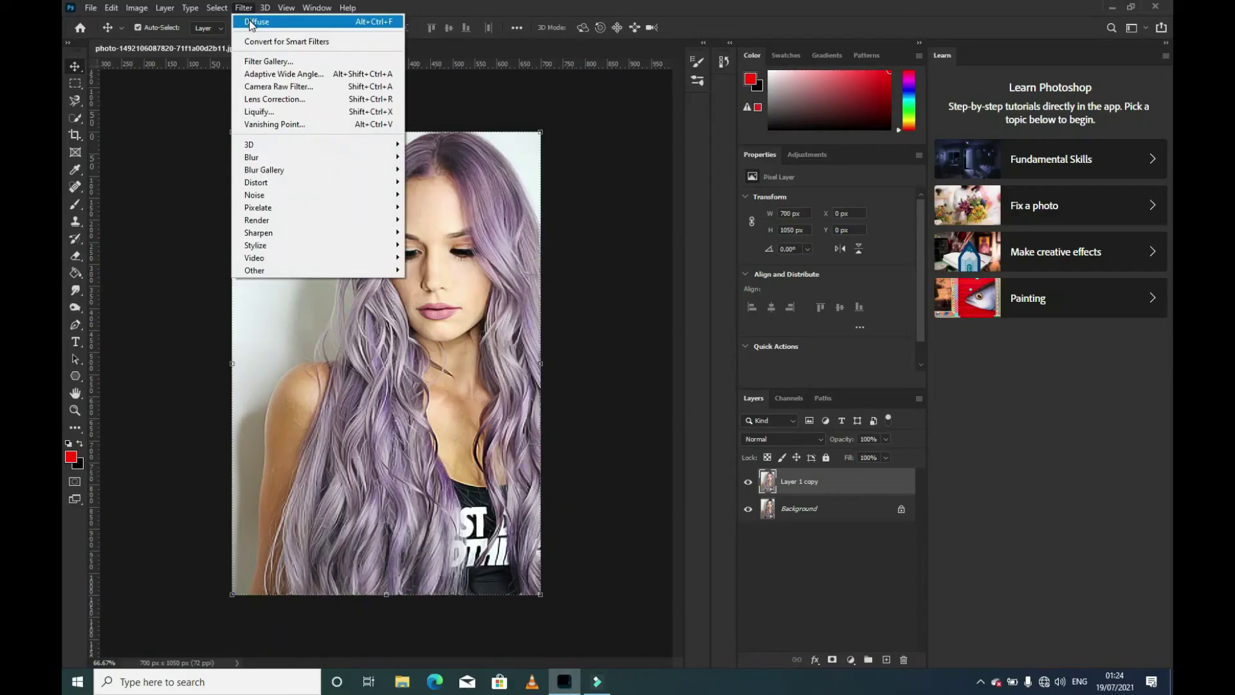
Reapply the last Diffuse filter several more times to deepen the painted look
click(252, 21)
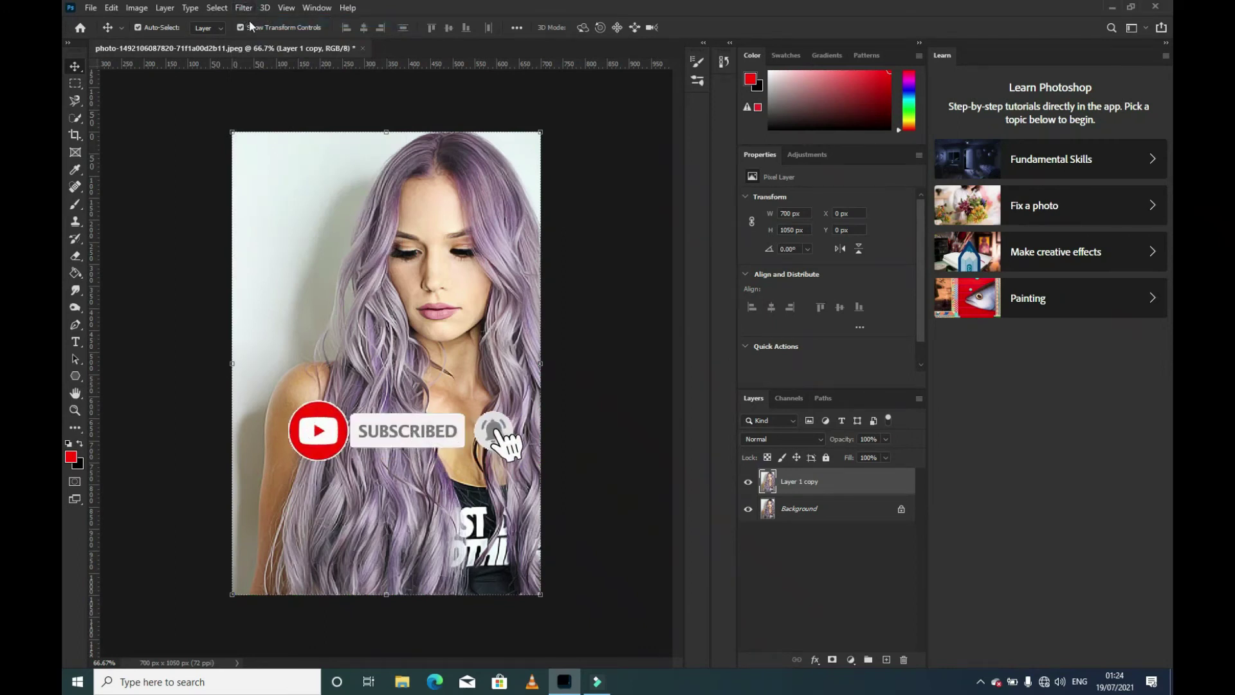
click(244, 7)
click(252, 21)
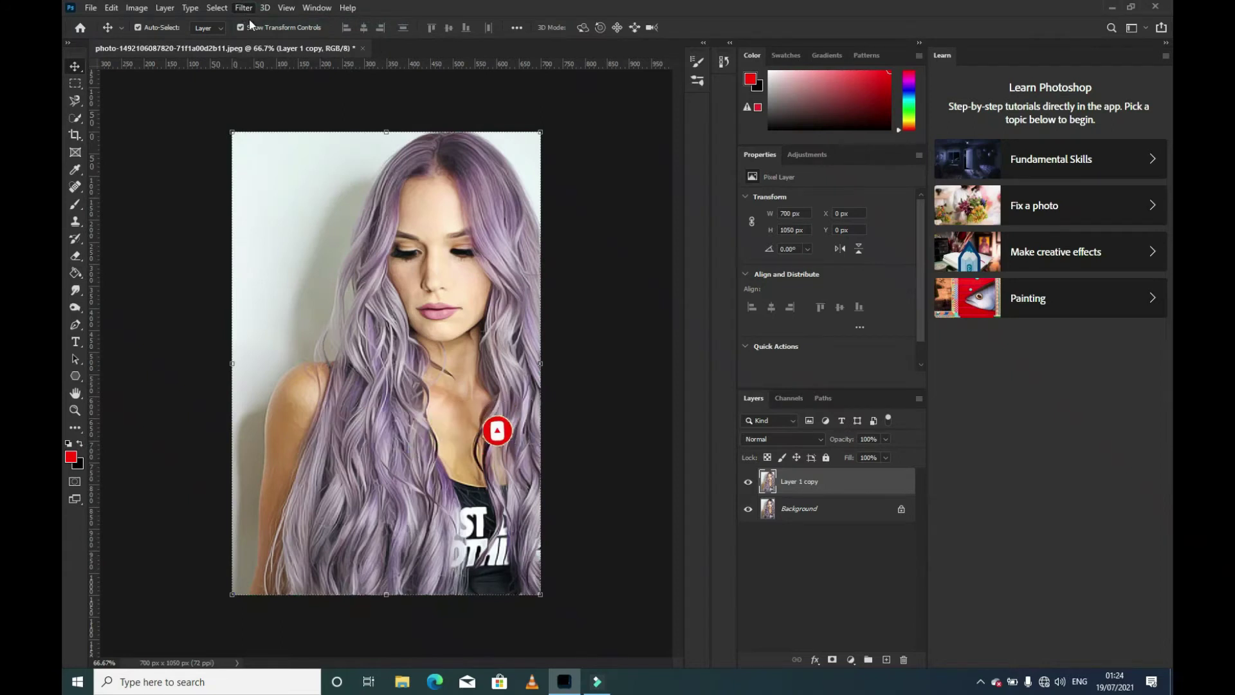
click(244, 8)
click(244, 9)
click(246, 21)
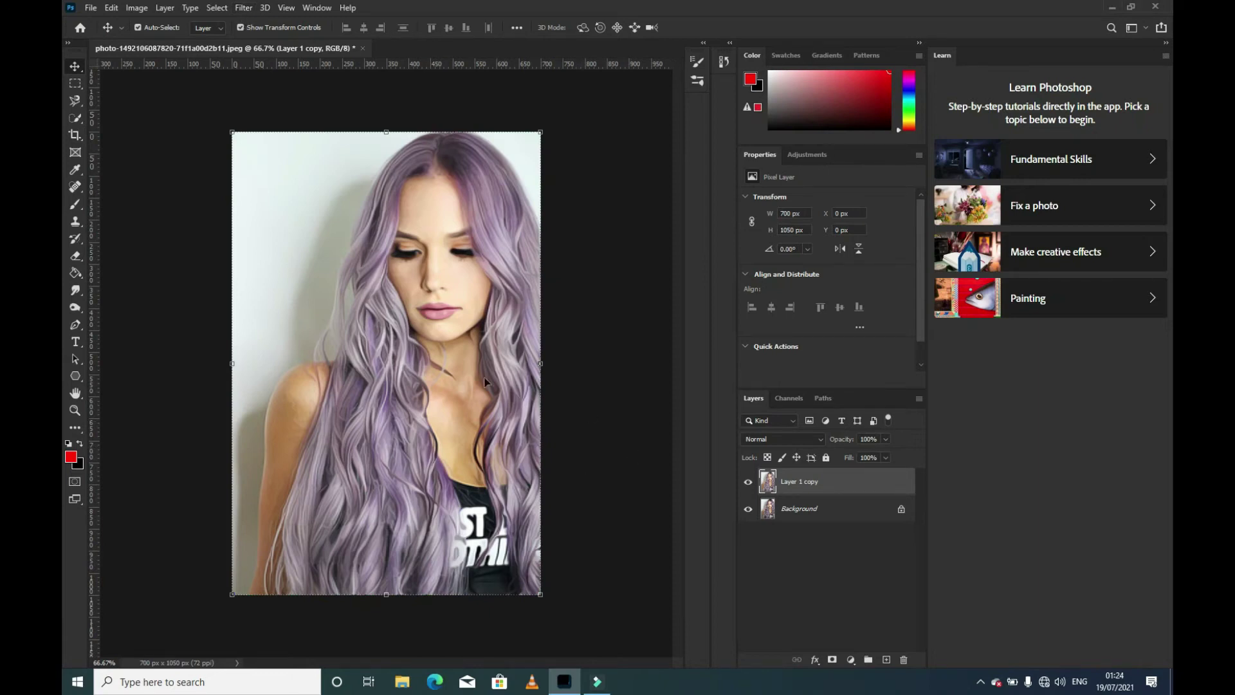
click(248, 8)
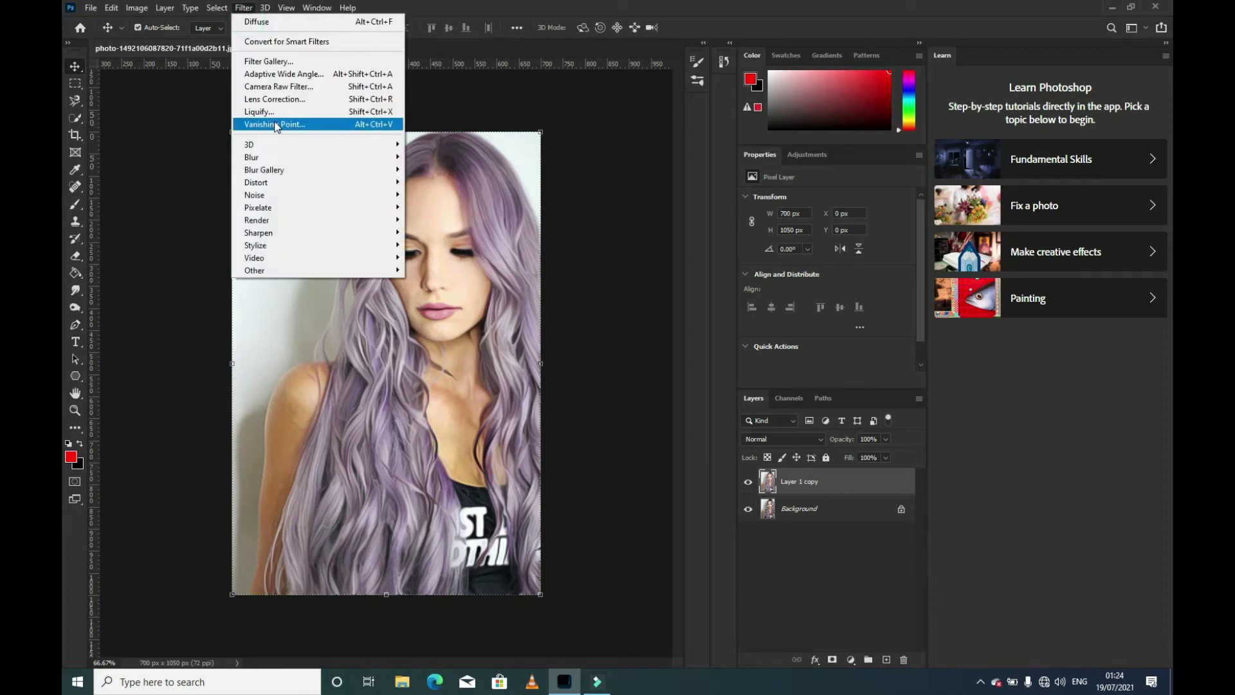
mouse_move(255, 195)
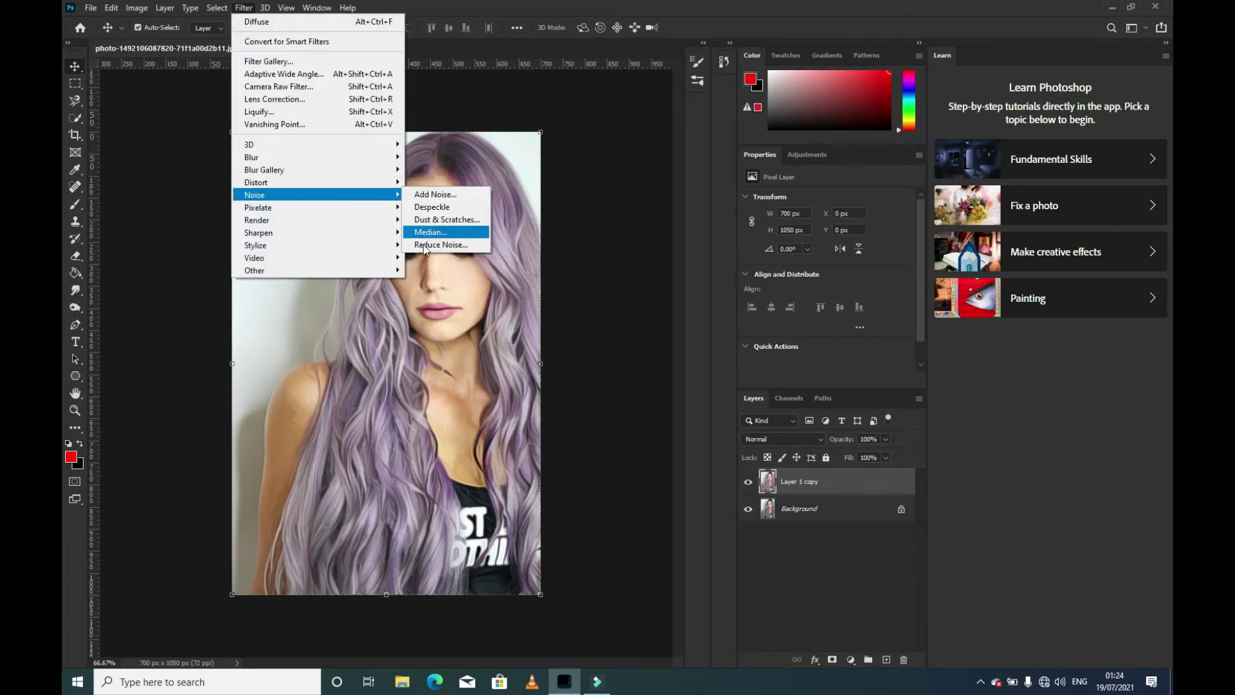
Apply Reduce Noise at strength 10 with preserve details and colour noise at 0
click(424, 244)
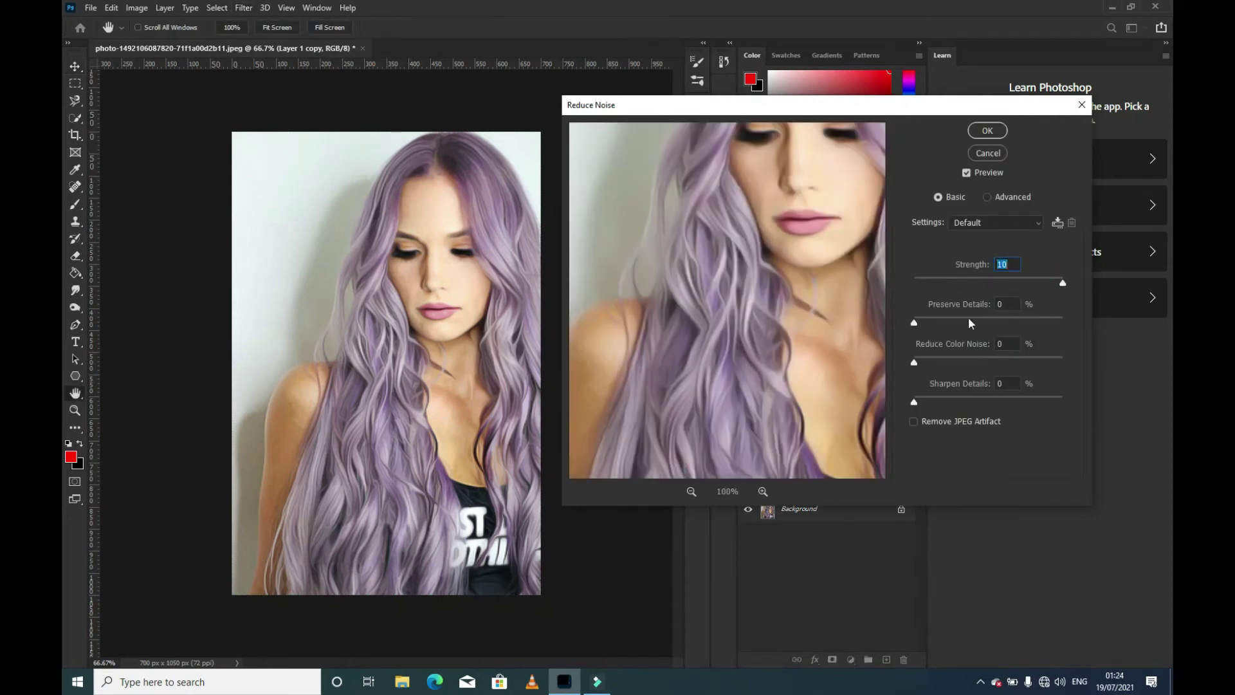
click(914, 324)
click(914, 362)
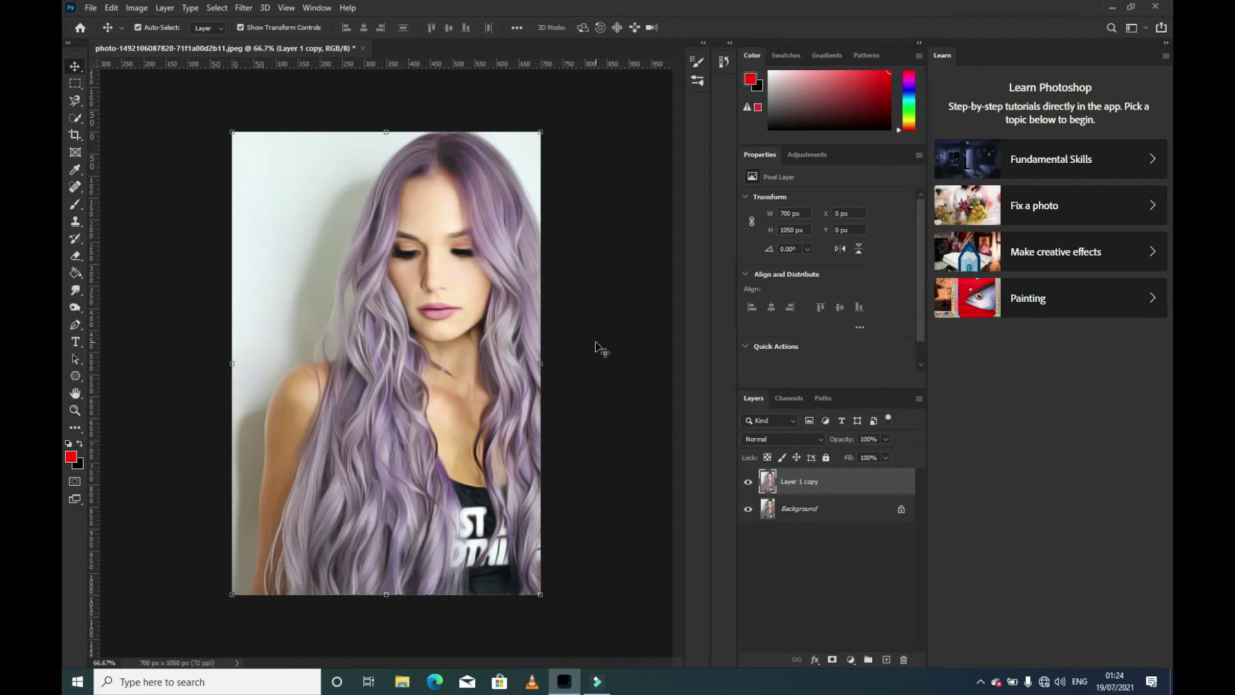
click(246, 9)
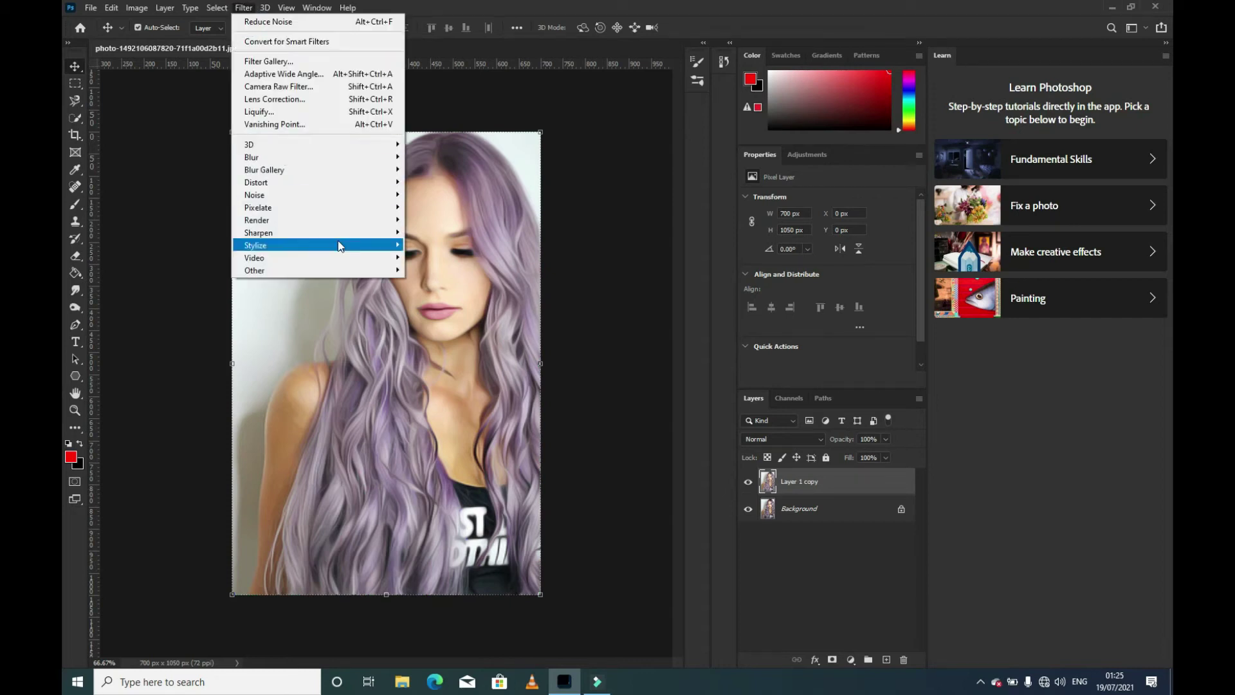
mouse_move(258, 233)
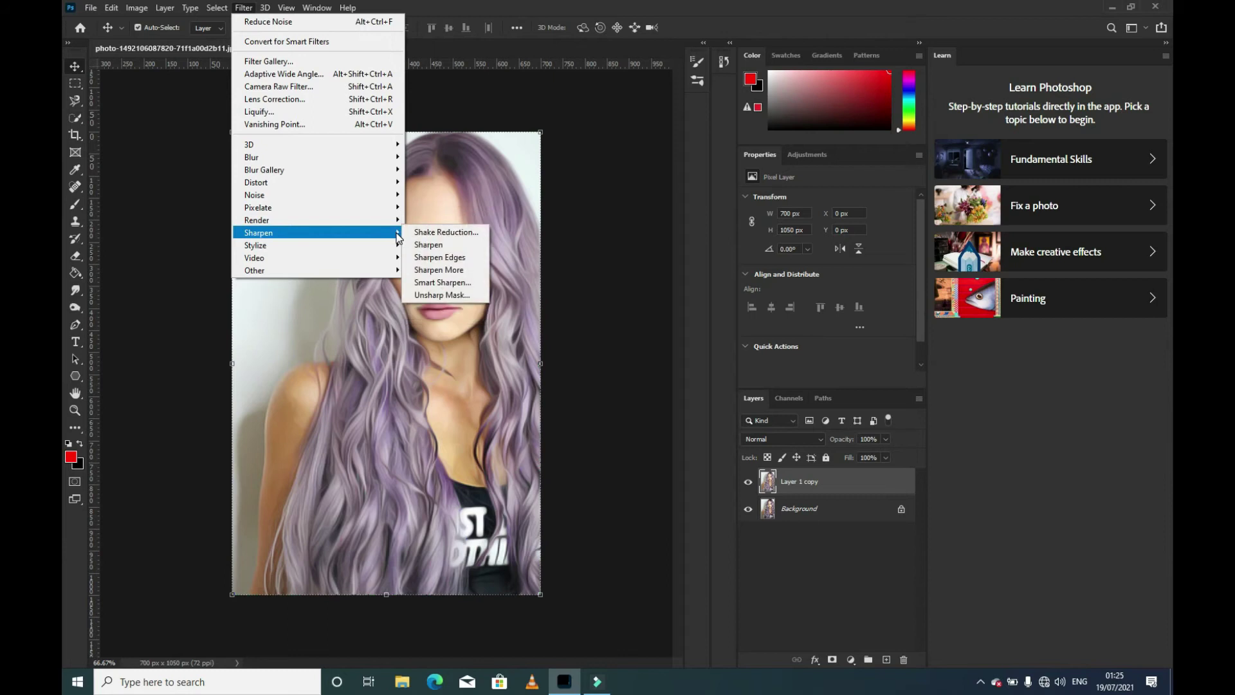
Sharpen again with Unsharp Mask (100%, radius 2.0) and duplicate into Layer 1 copy 2
click(427, 293)
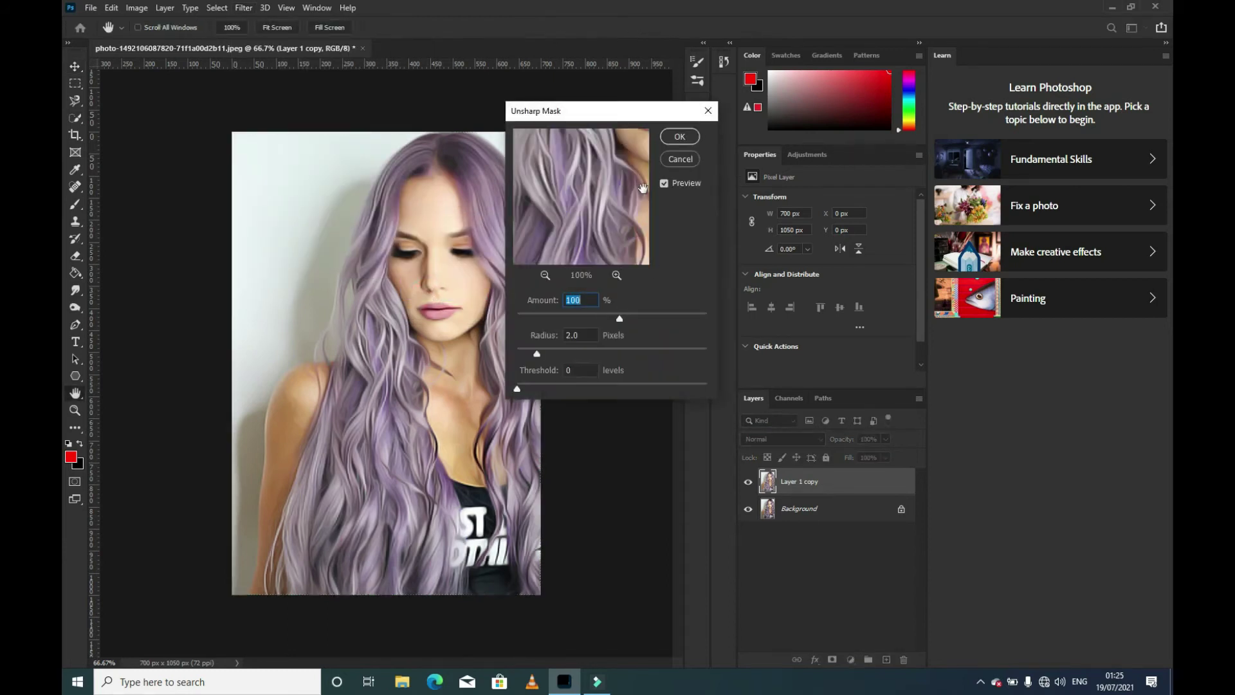
click(672, 137)
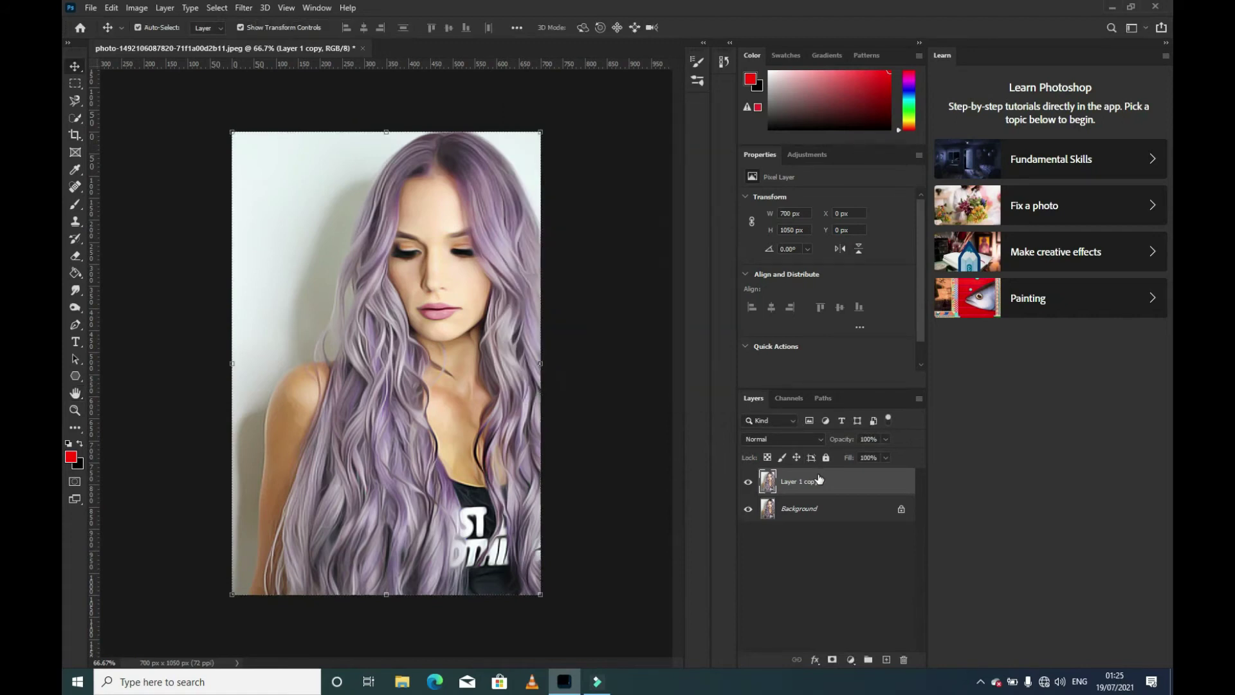
key(ctrl+j)
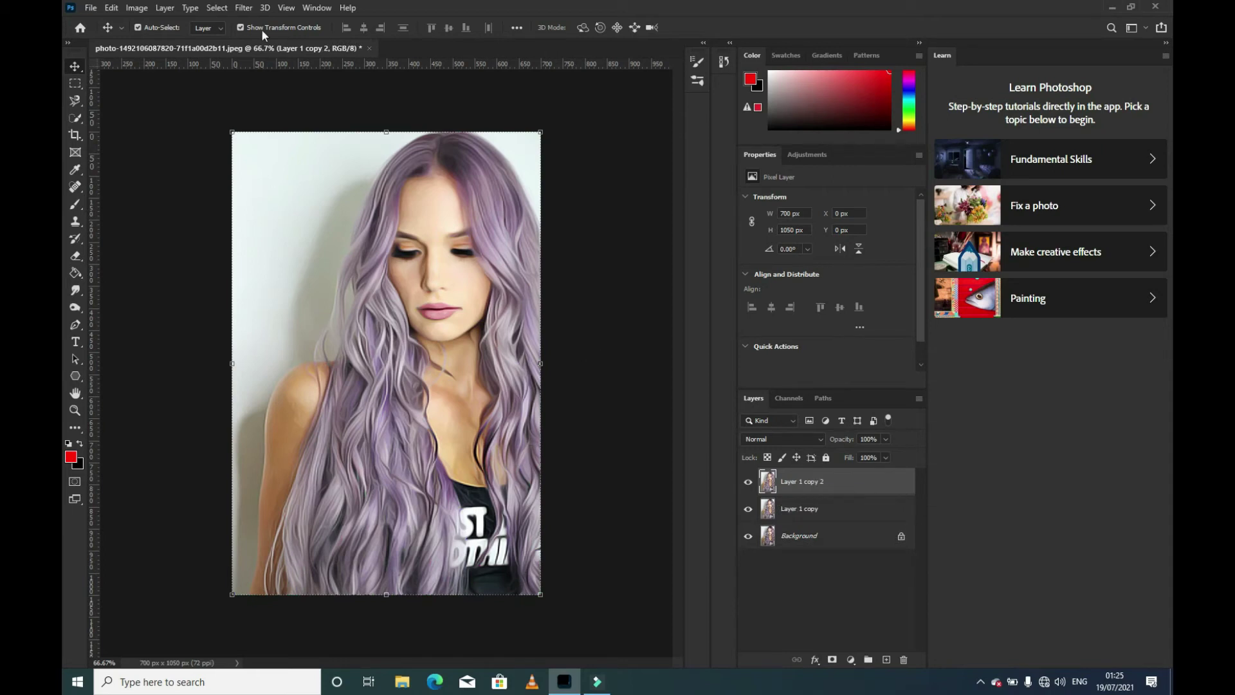
Apply High Pass at radius 2.0 to Layer 1 copy 2 and blend it as Overlay
click(245, 9)
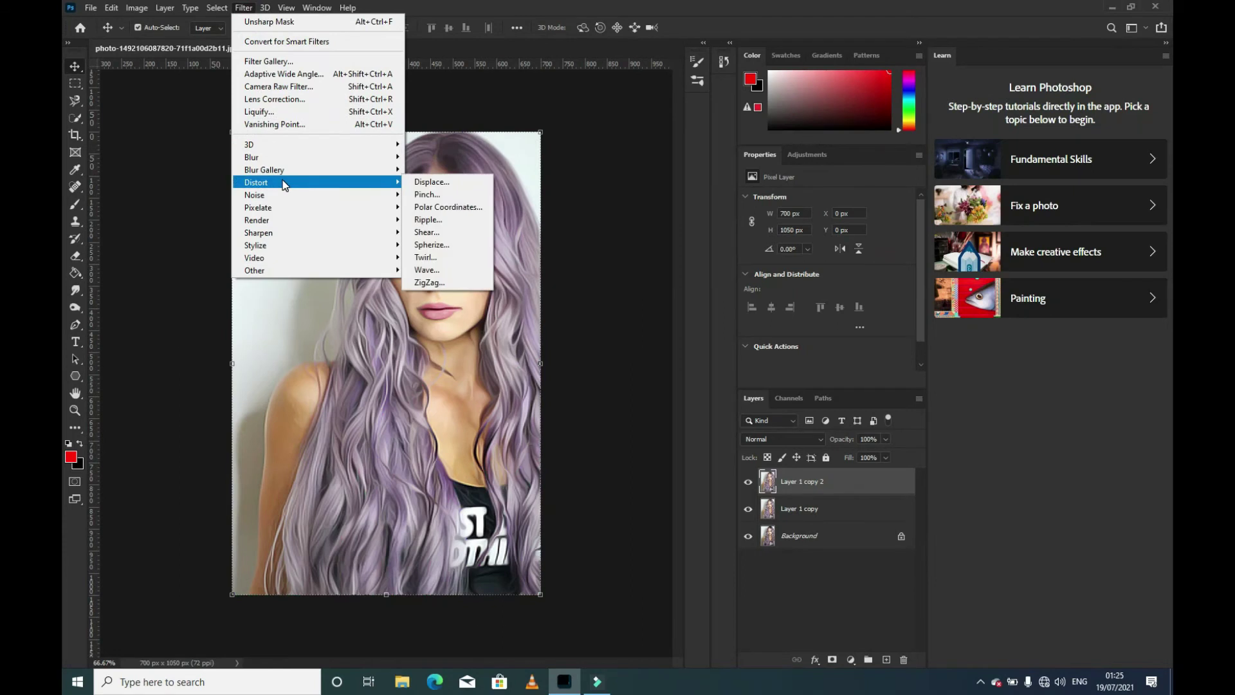
mouse_move(289, 270)
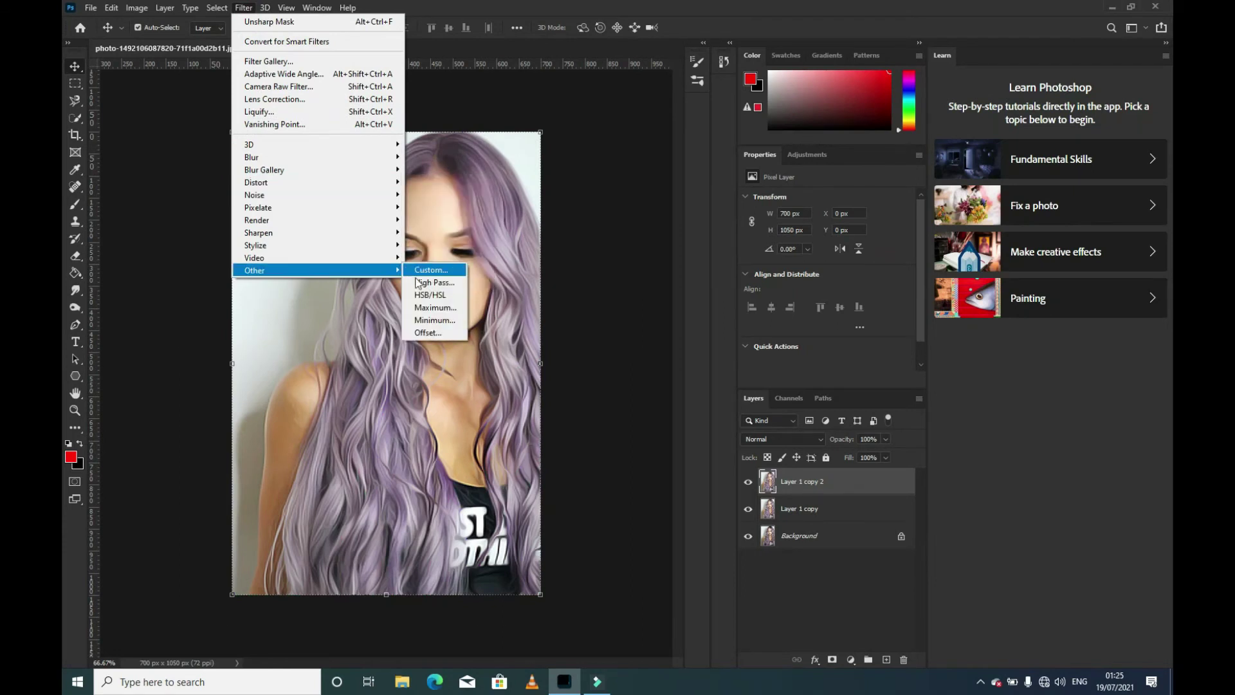
click(418, 283)
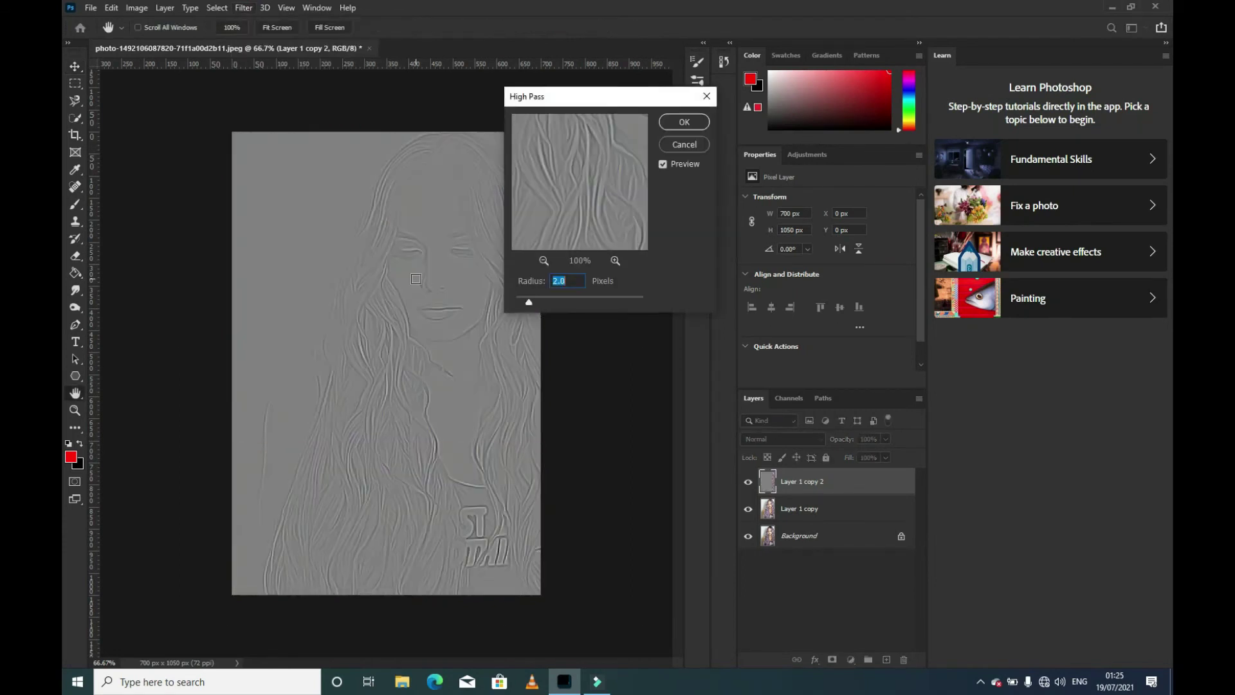
click(681, 123)
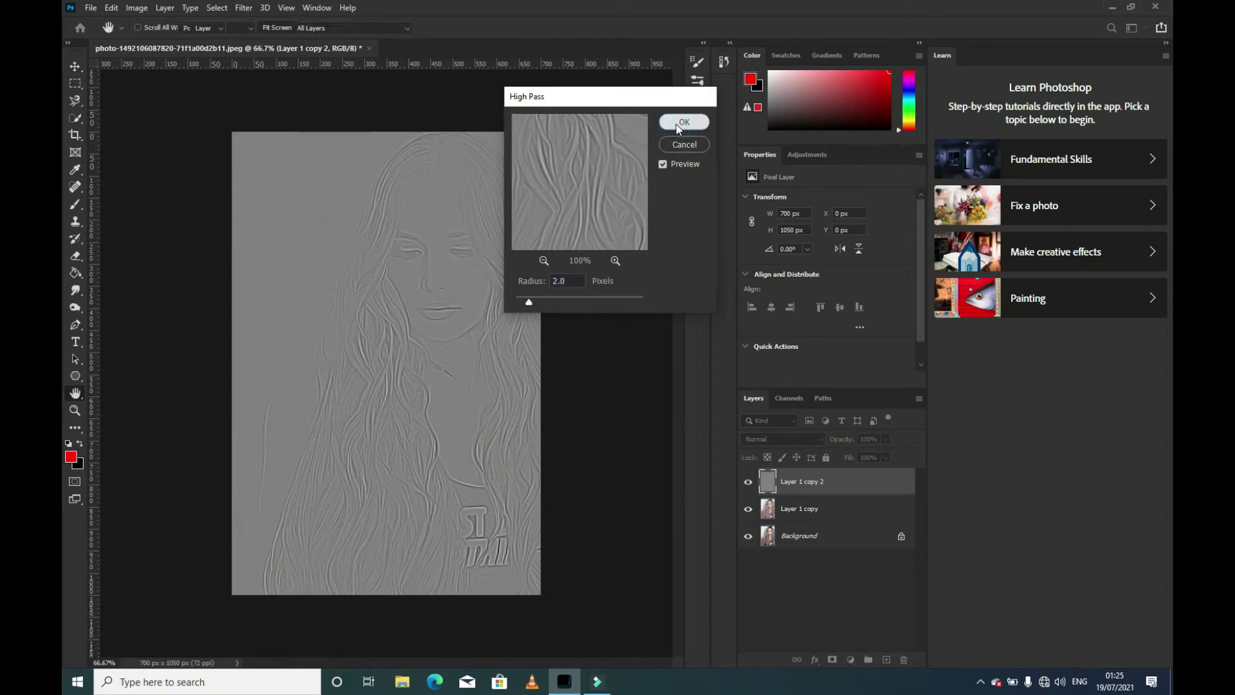
click(811, 439)
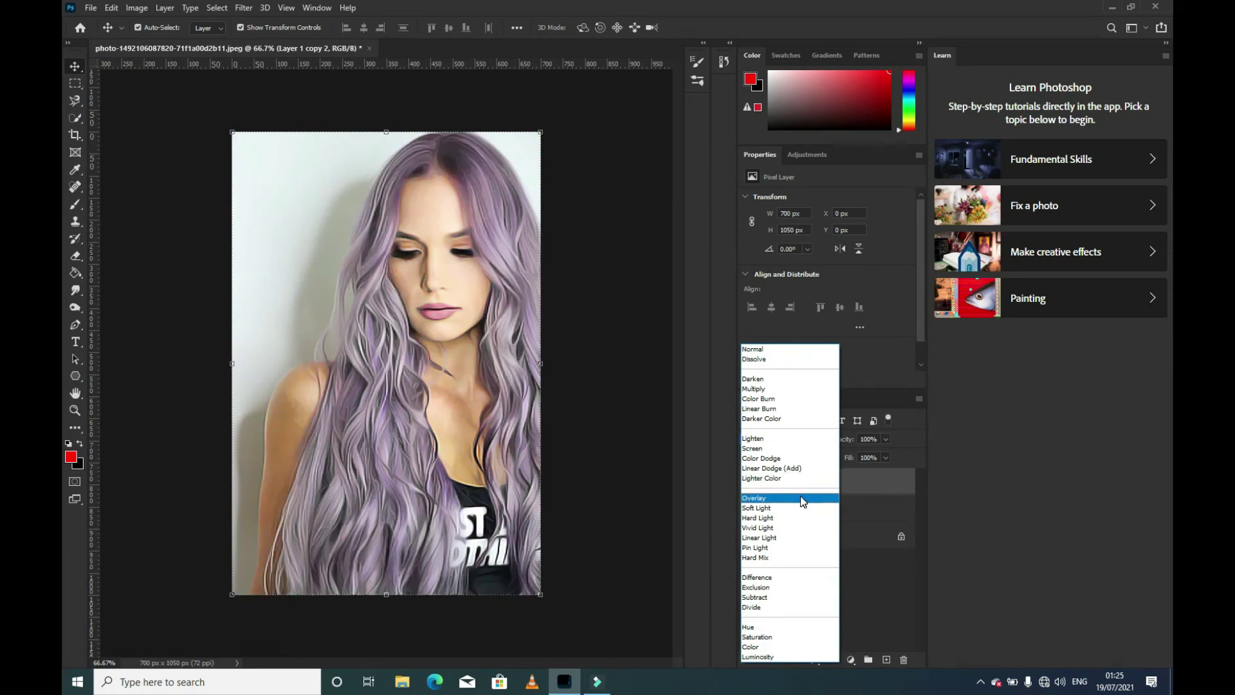
click(803, 499)
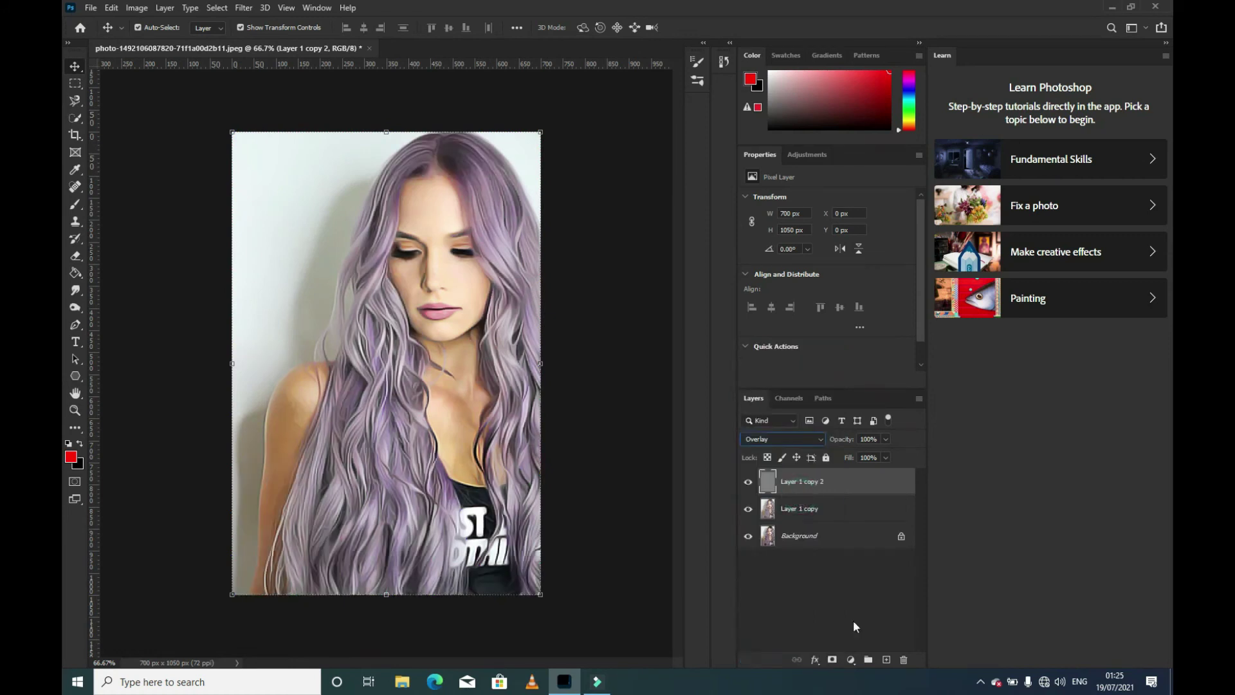
On a new empty layer, paint a soft red glow over the face and upper body
click(885, 659)
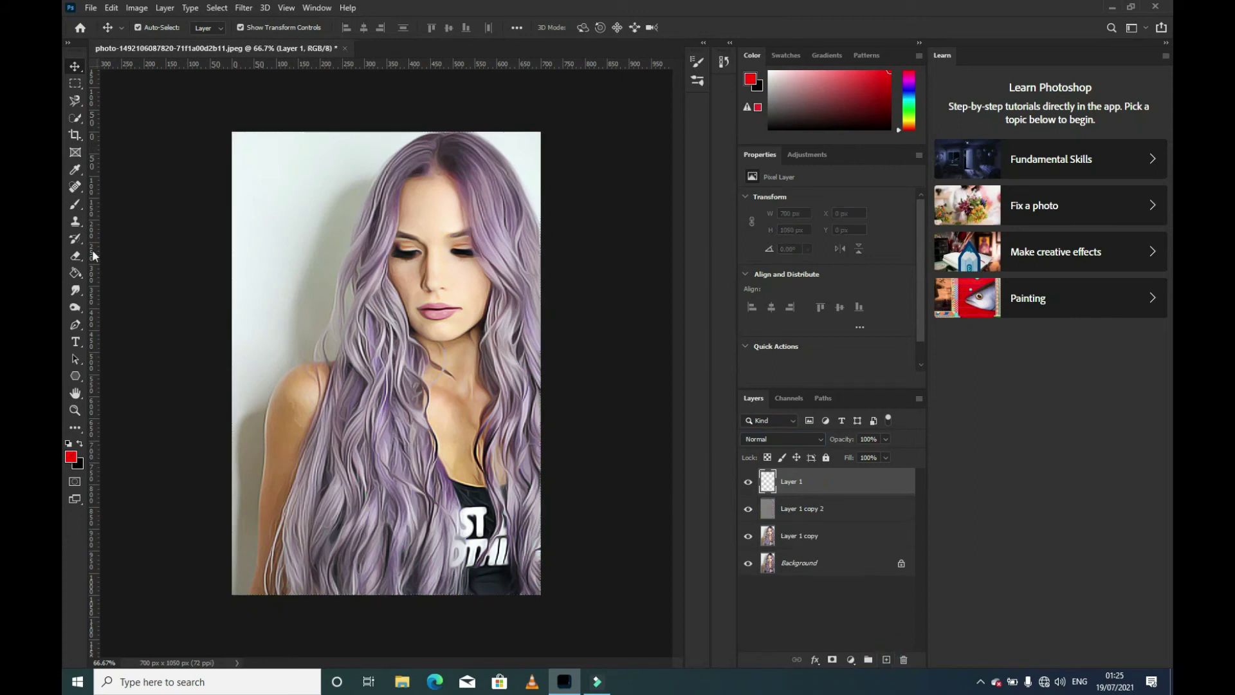
click(76, 207)
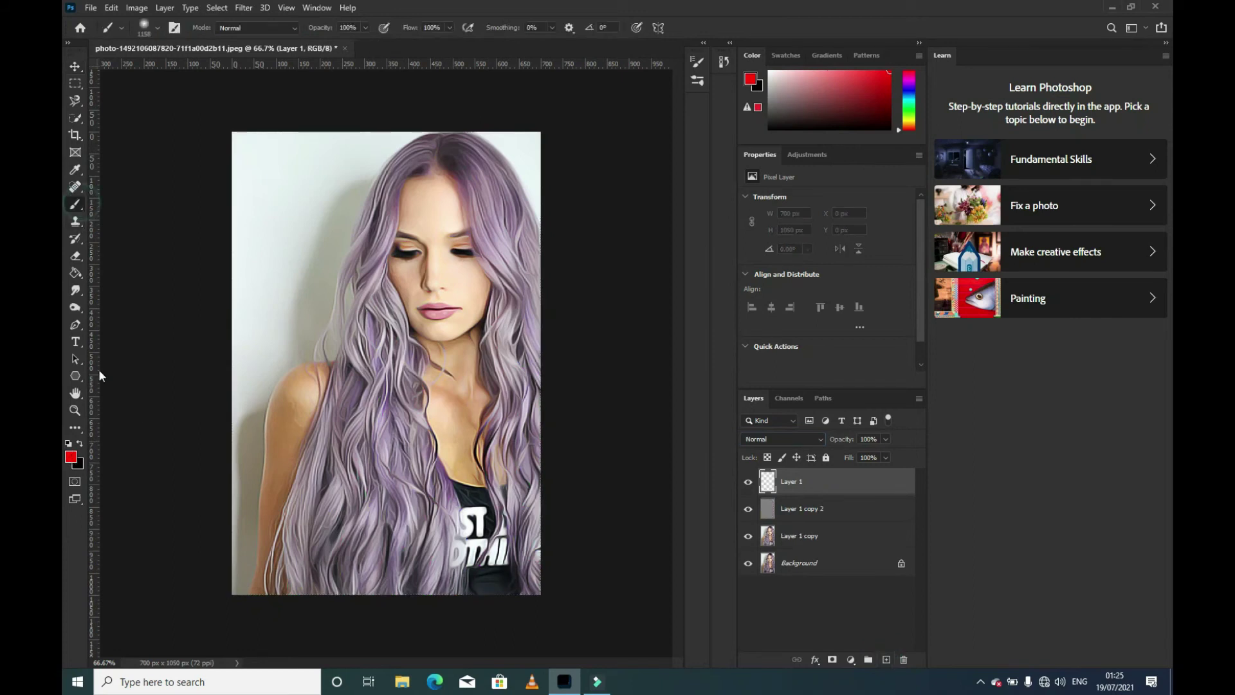
click(71, 456)
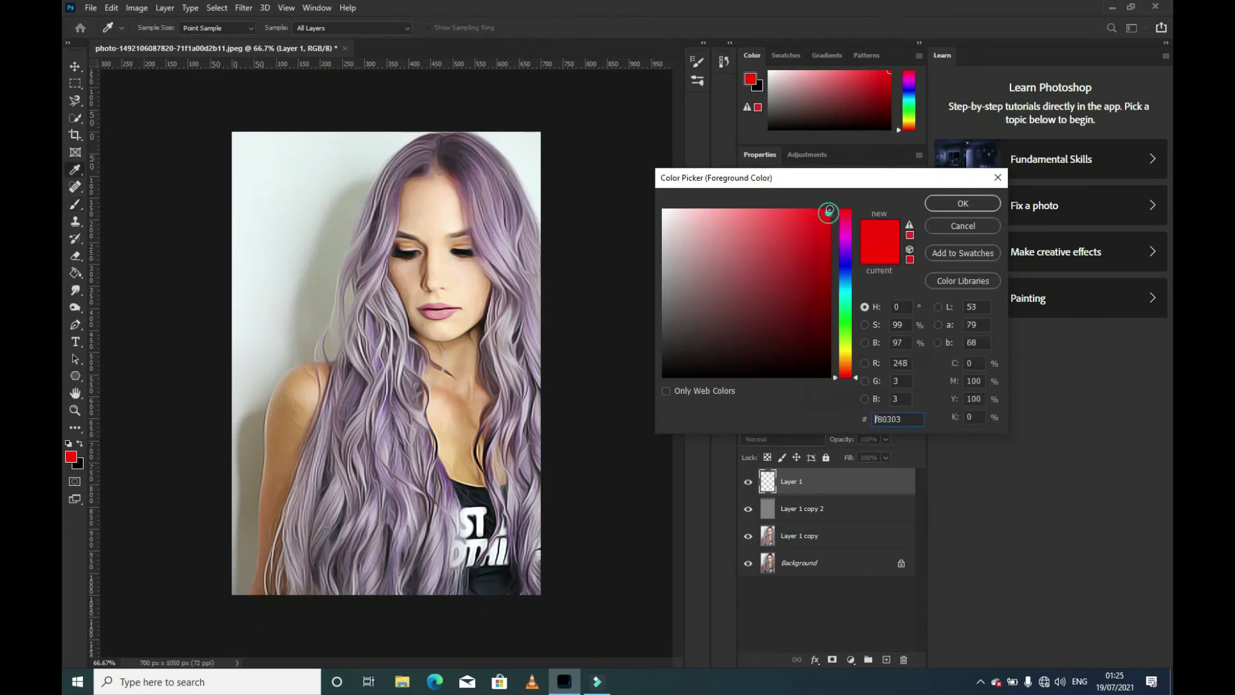
click(962, 203)
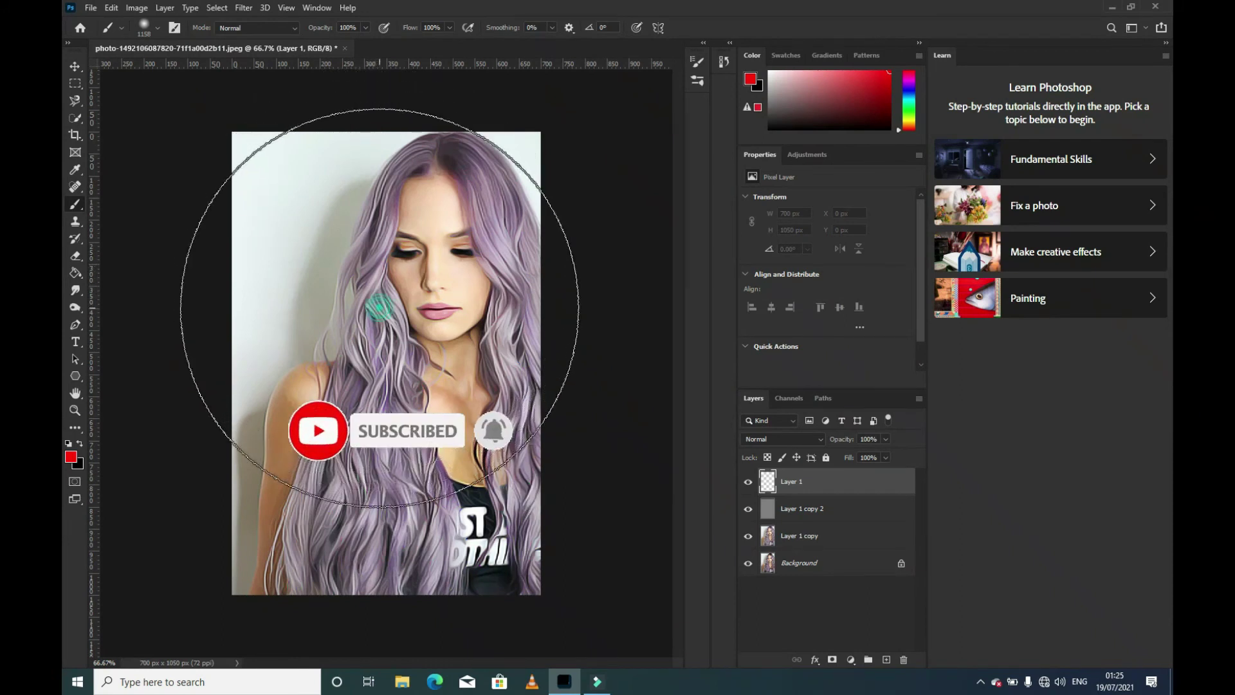
click(378, 302)
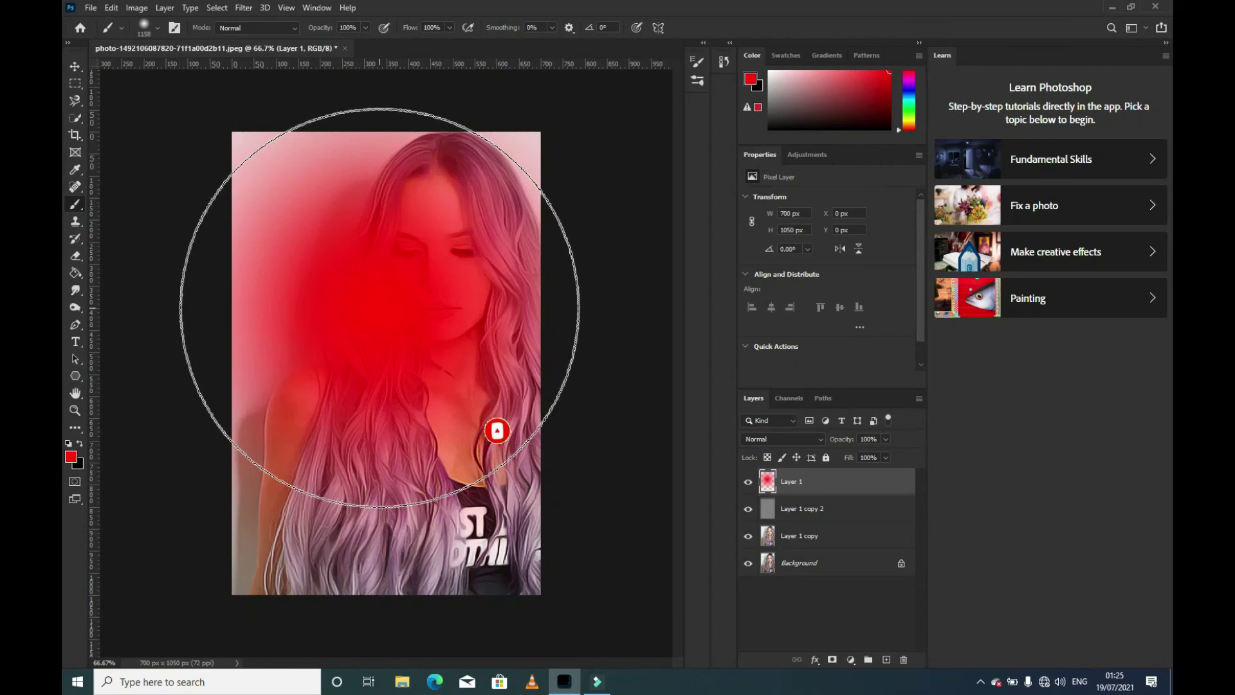
Switch the brush colour to blue and paint a soft glow down the right side
click(72, 457)
drag(842, 292, 843, 269)
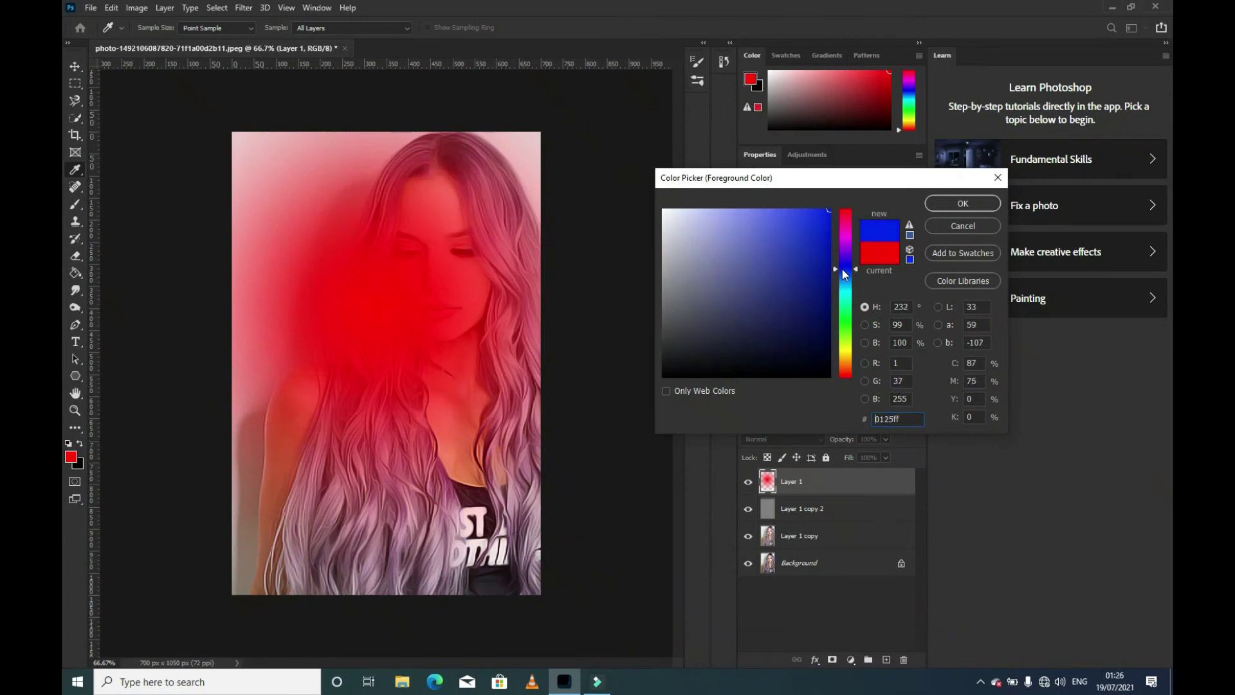
click(784, 230)
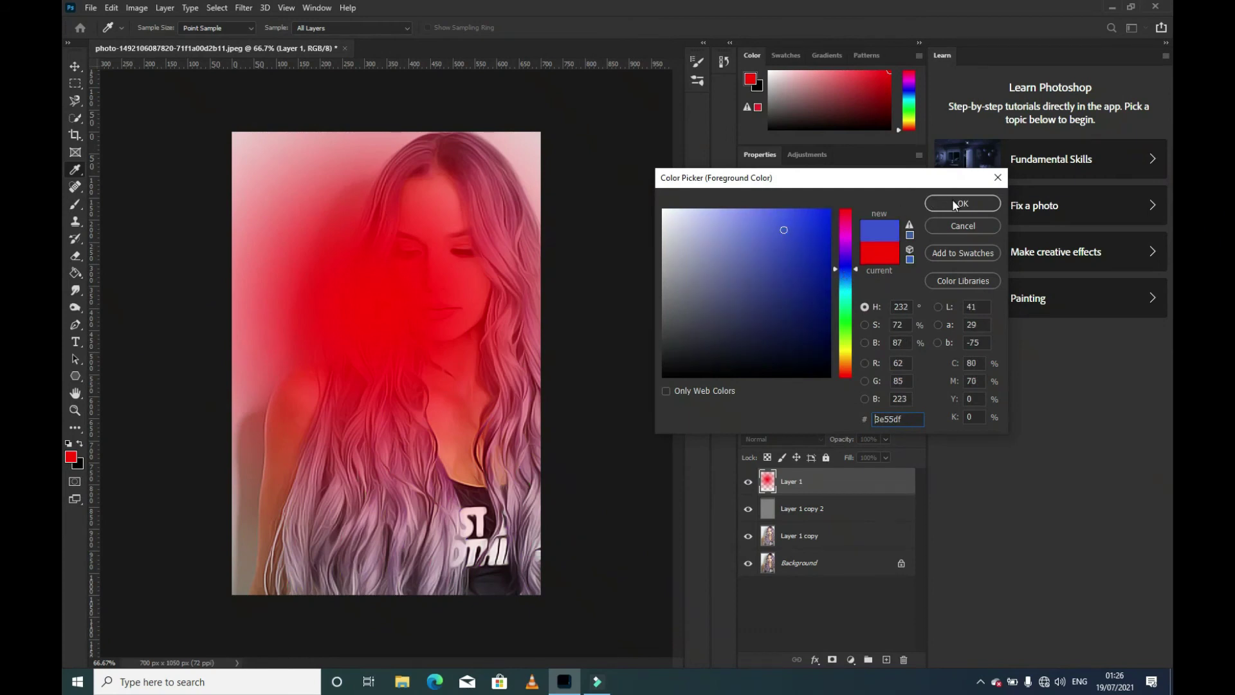
click(958, 203)
key(b)
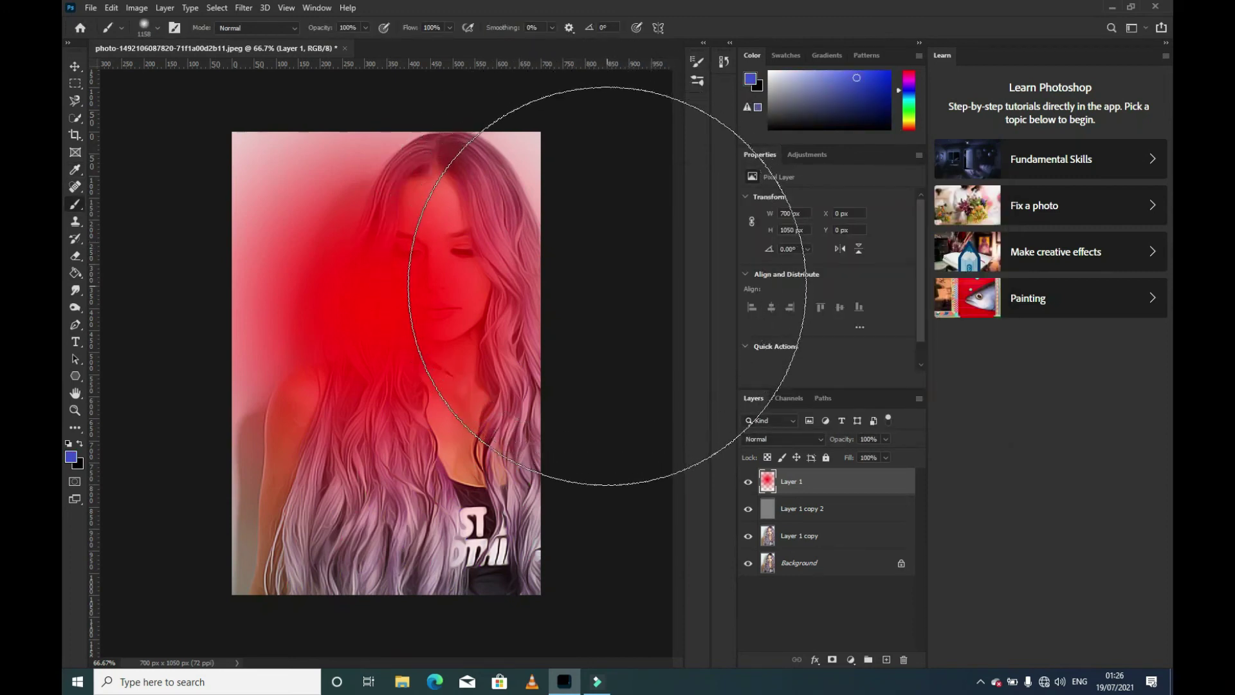
click(606, 285)
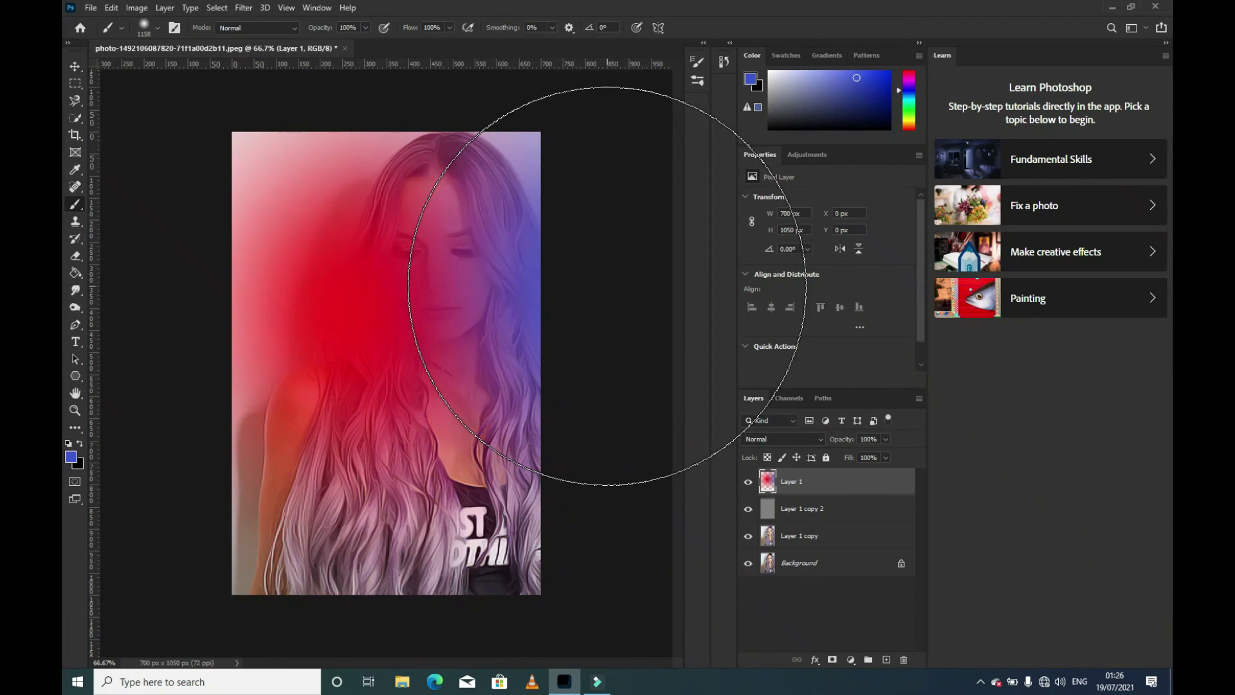
click(69, 65)
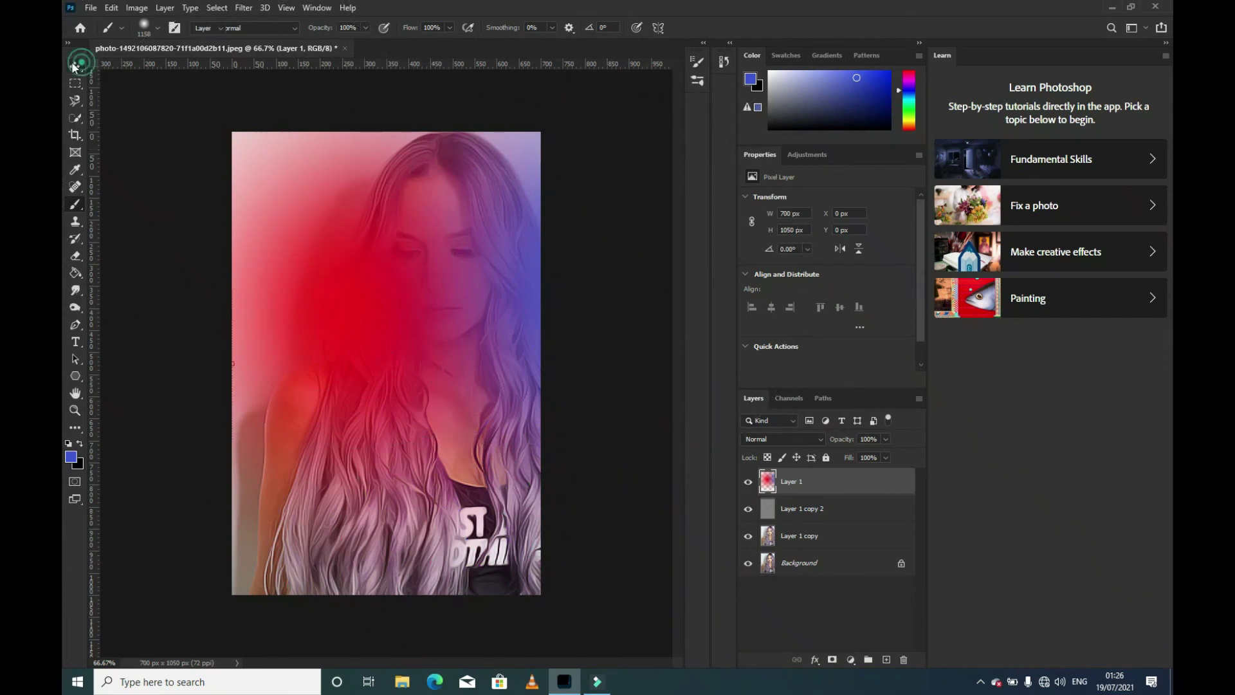
Set the red-and-blue glow layer to Overlay blending at 51% opacity
click(803, 442)
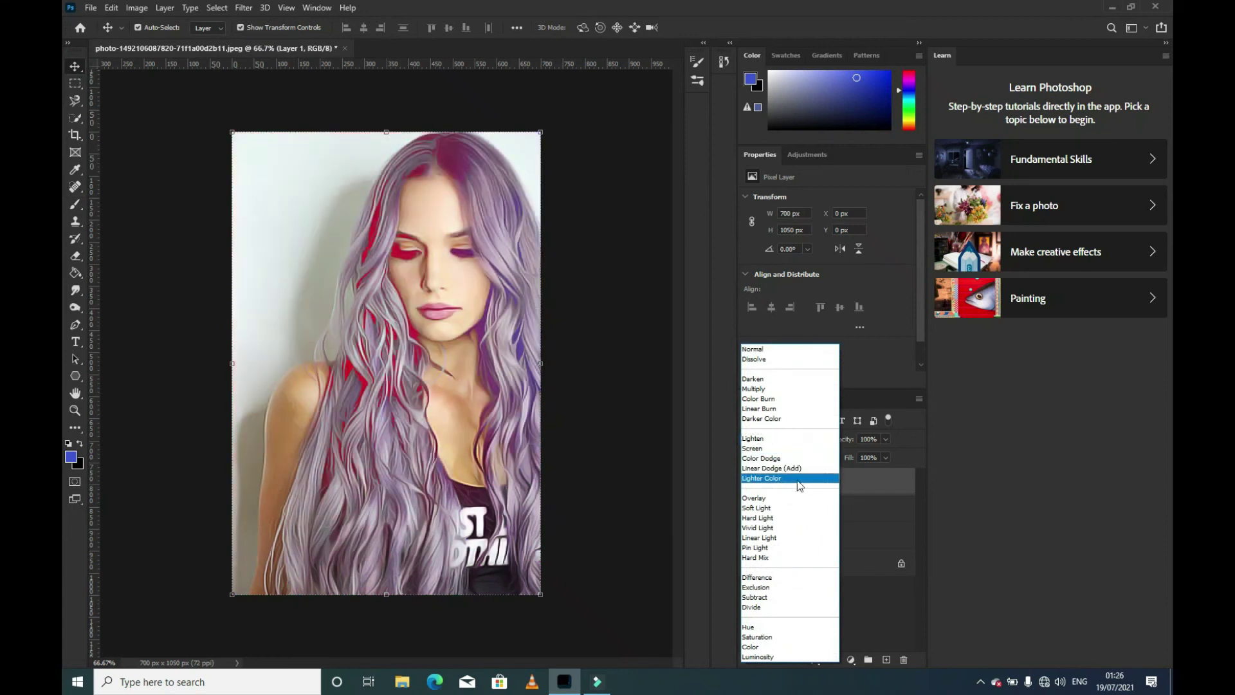
click(797, 499)
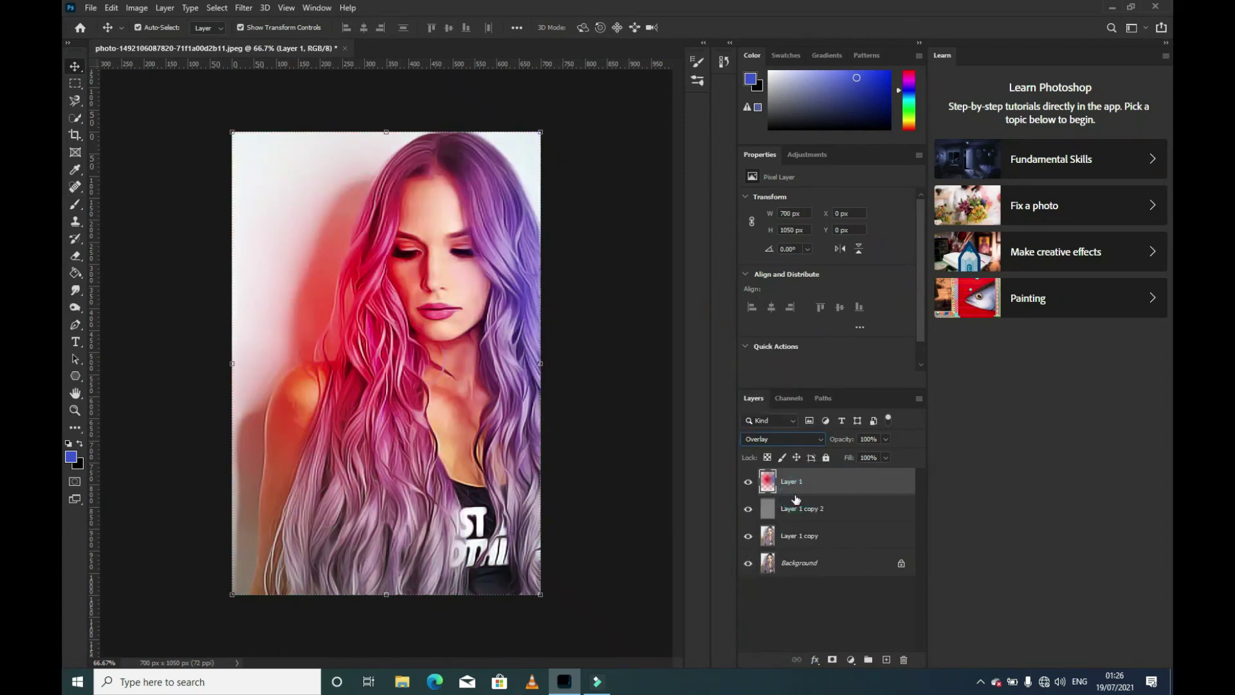
click(885, 439)
drag(889, 455, 867, 461)
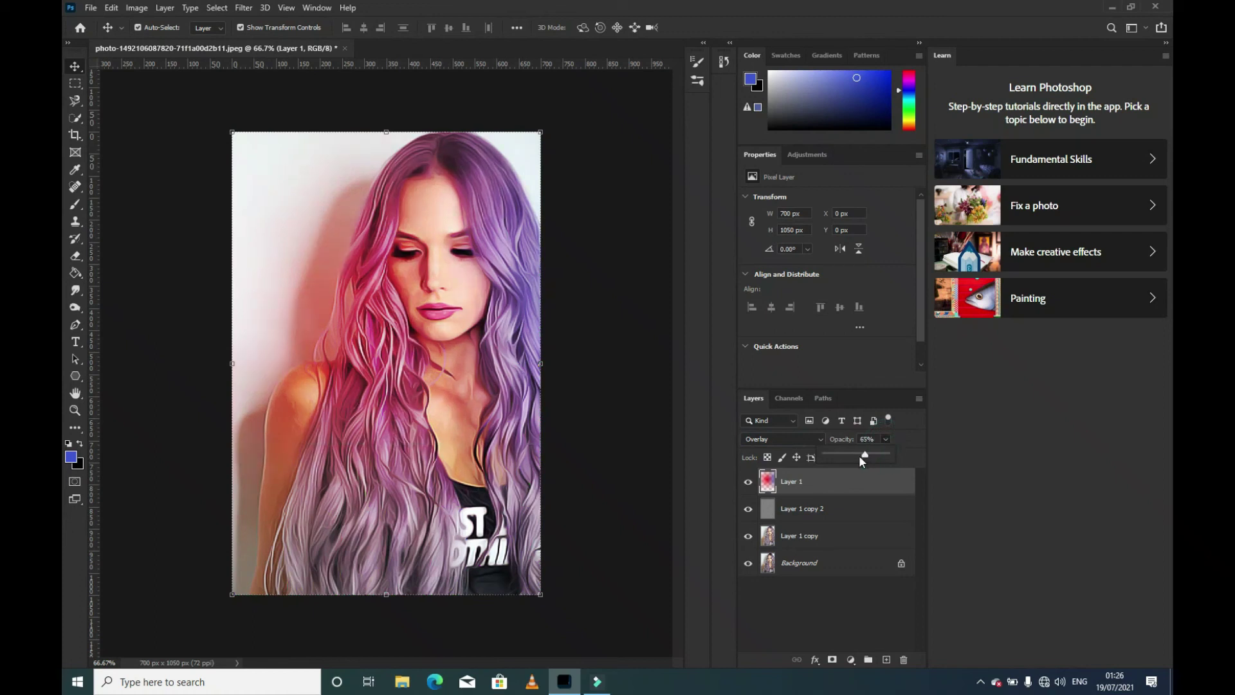
drag(862, 462, 860, 461)
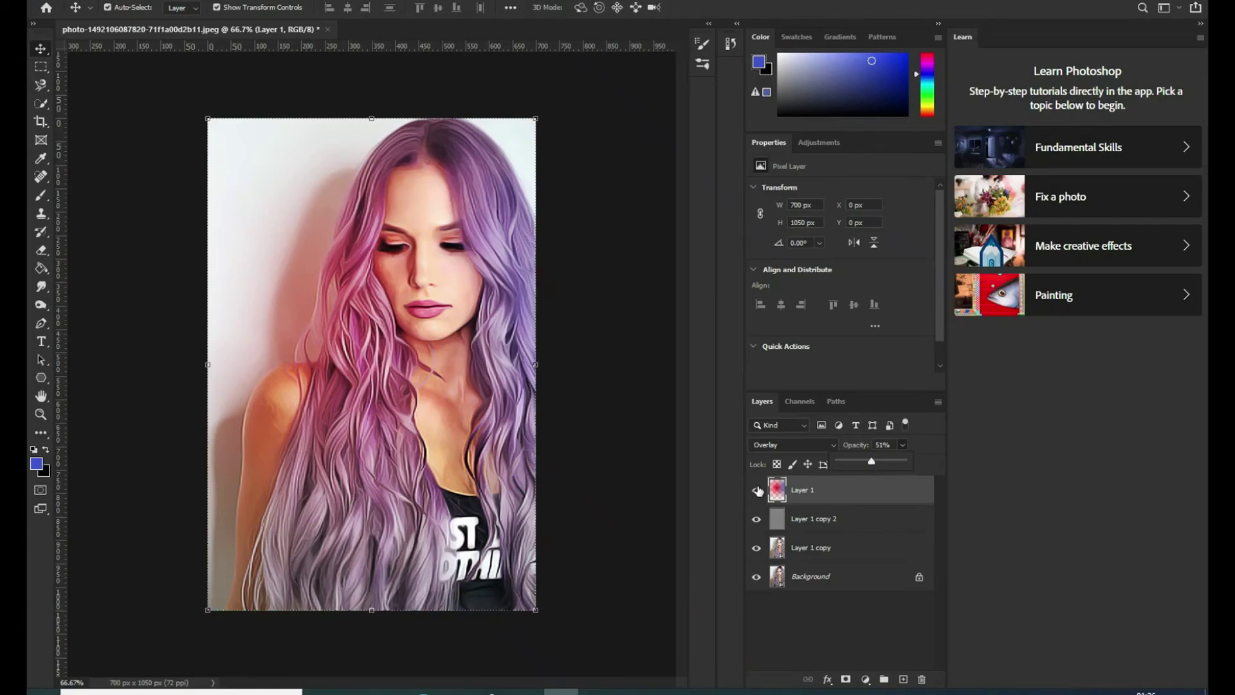
drag(756, 490, 757, 550)
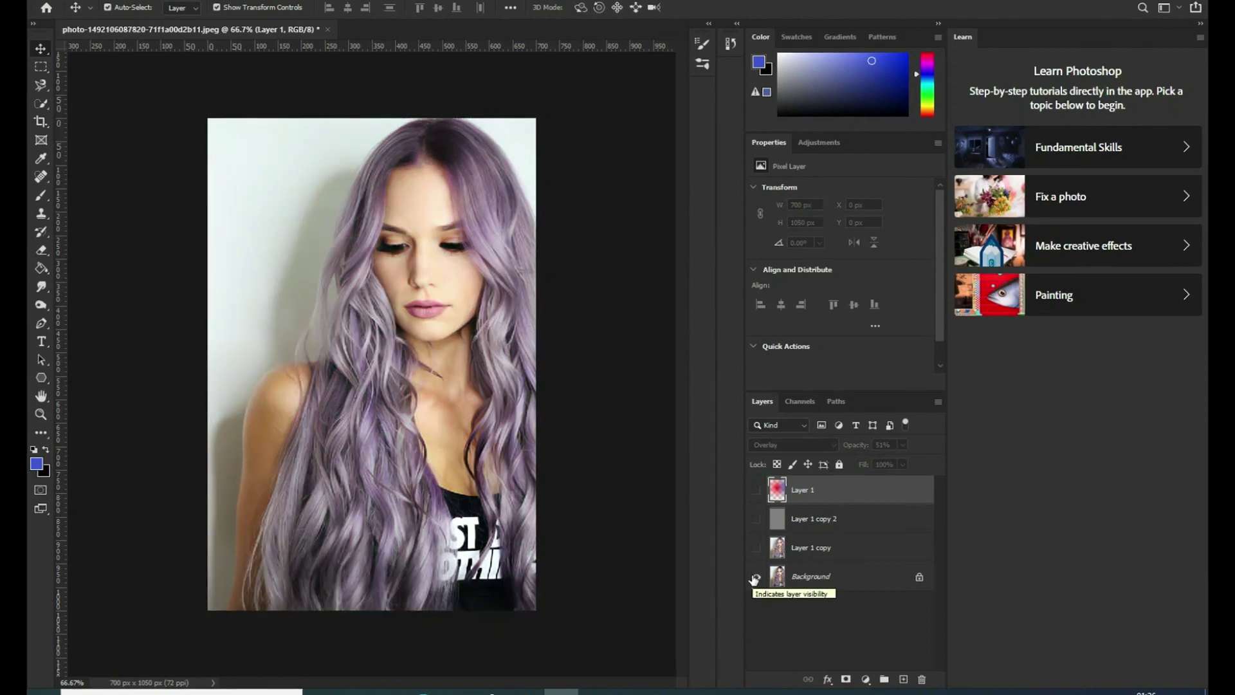
drag(758, 548, 756, 500)
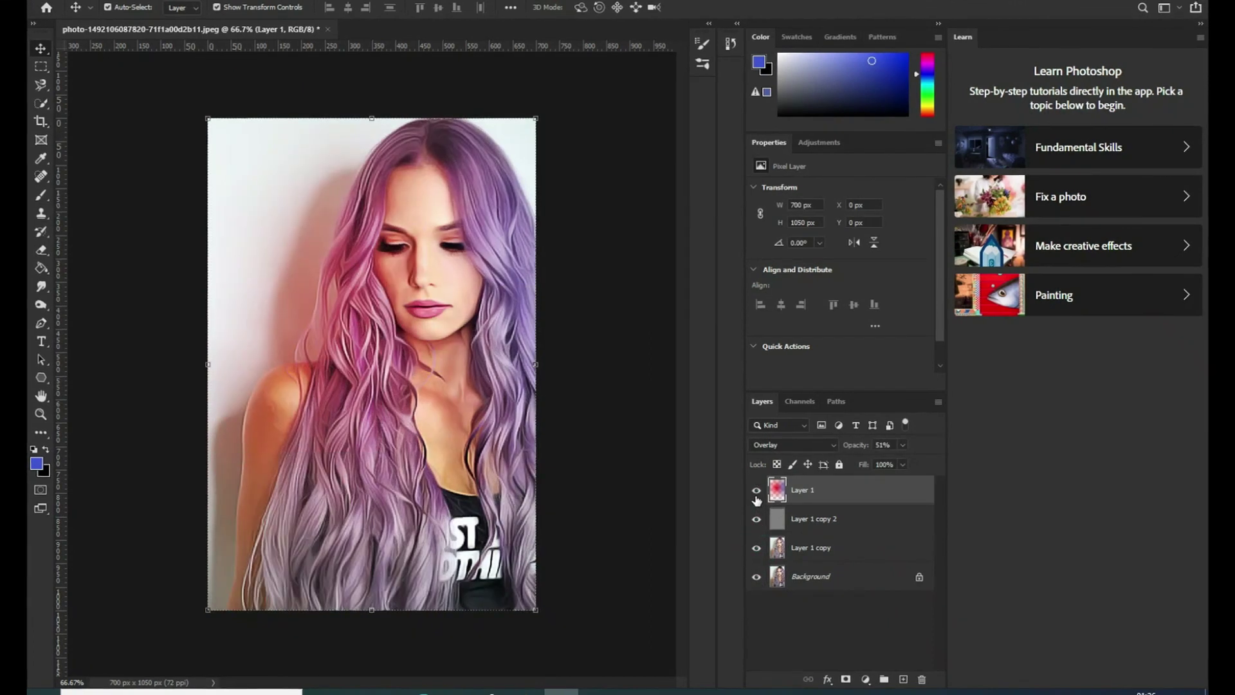
mouse_move(756, 492)
mouse_down()
mouse_move(757, 553)
mouse_move(757, 493)
mouse_up()
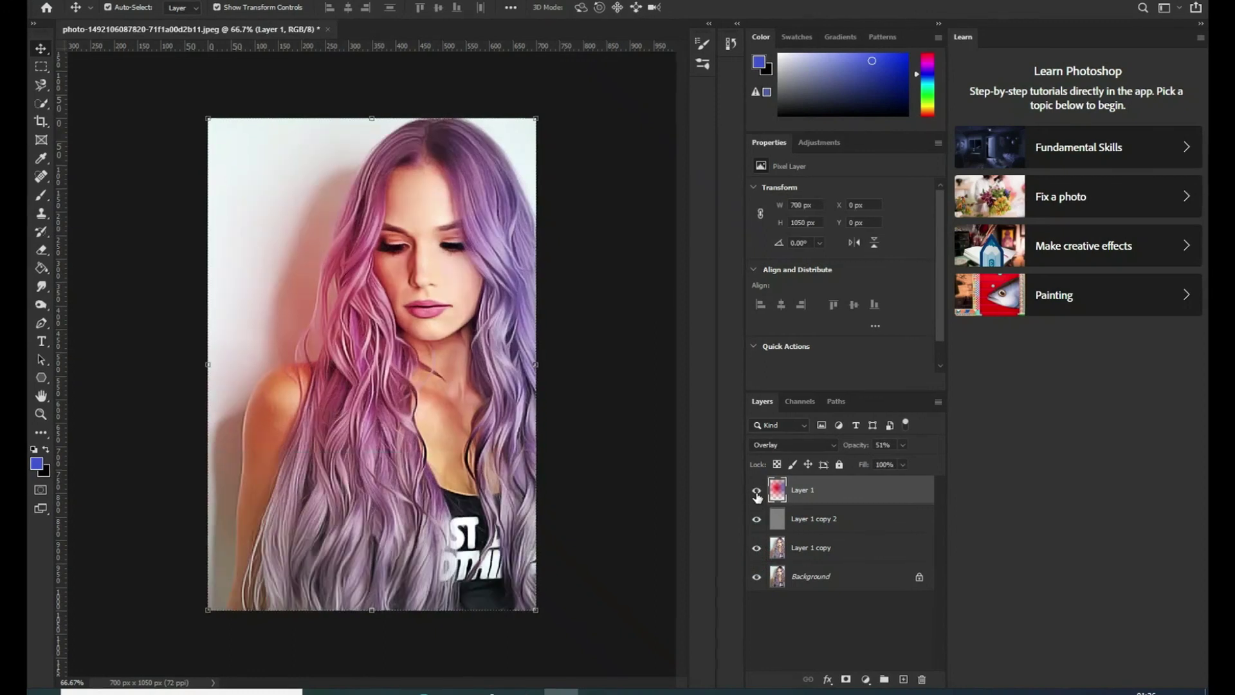